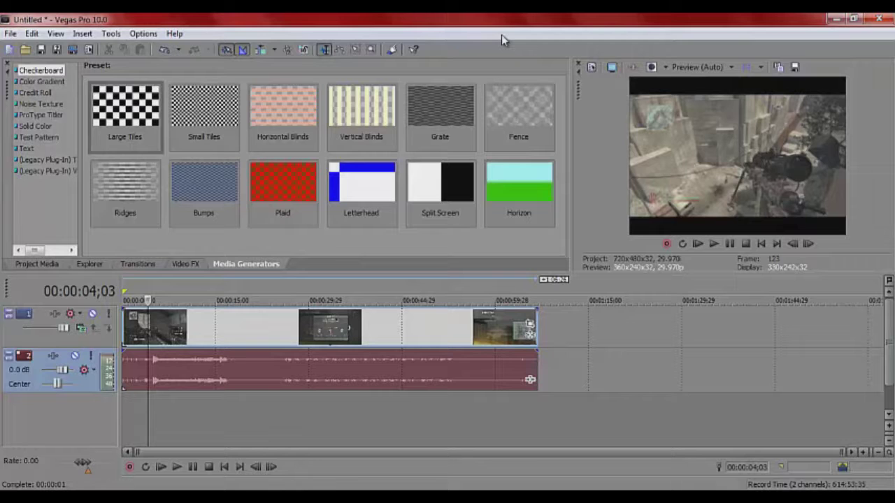
# Play back and scrub the gameplay footage from around the 00:00:03;20 mark to find the part to keep
pyautogui.click(146, 304)
pyautogui.press('space')
pyautogui.press('space')
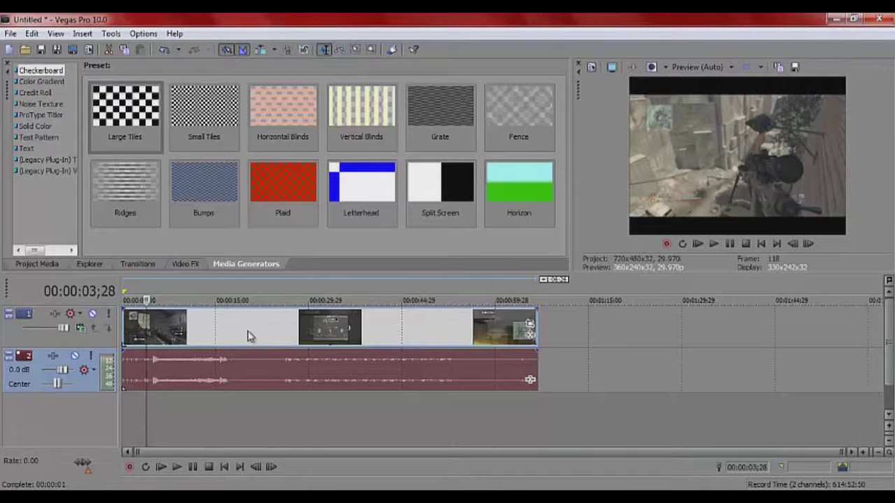
pyautogui.moveTo(146, 299); pyautogui.dragTo(145, 299)
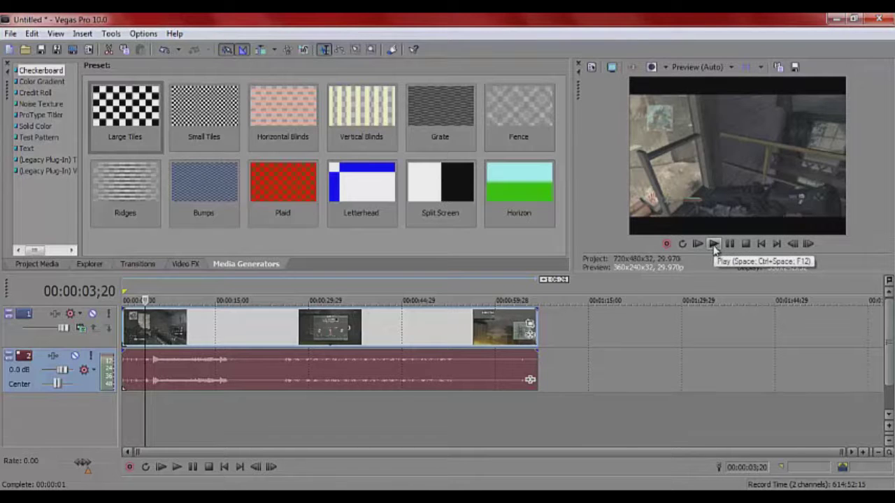
pyautogui.click(714, 244)
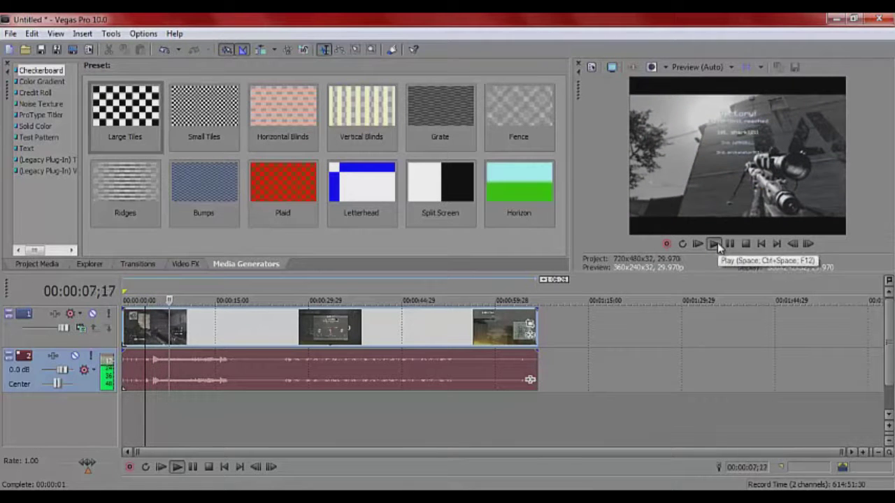
pyautogui.click(718, 242)
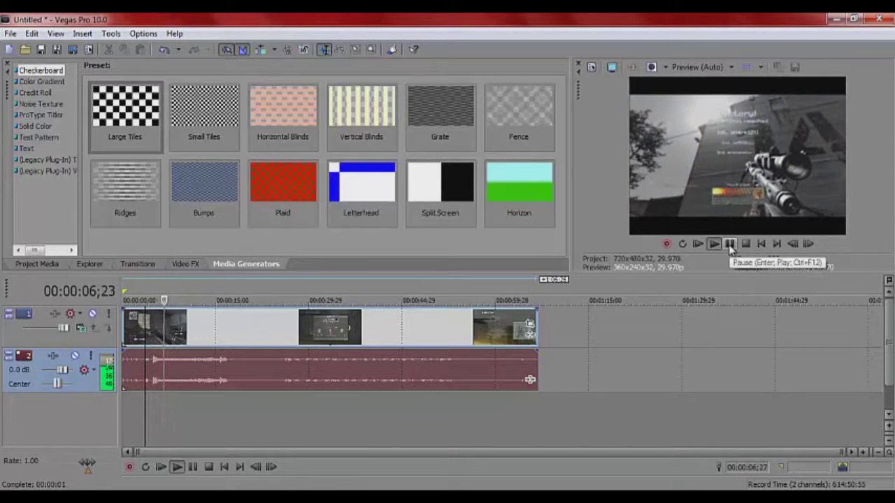
pyautogui.click(730, 245)
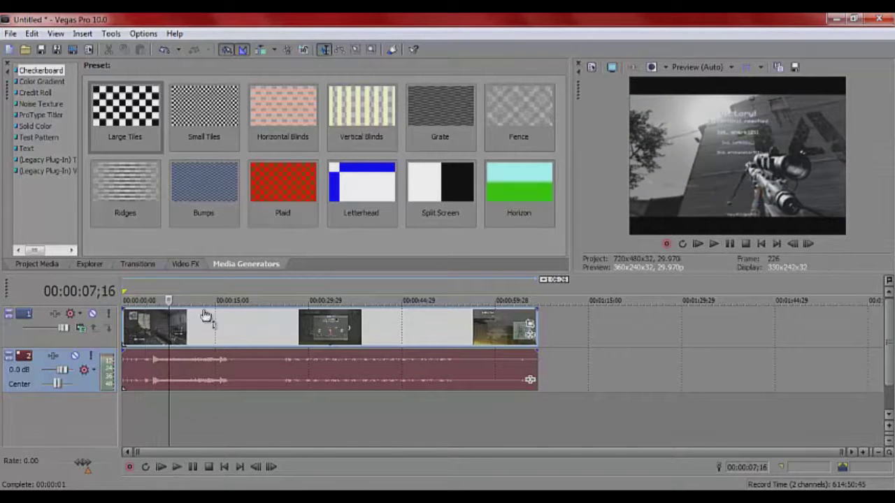
pyautogui.moveTo(169, 300); pyautogui.dragTo(143, 300)
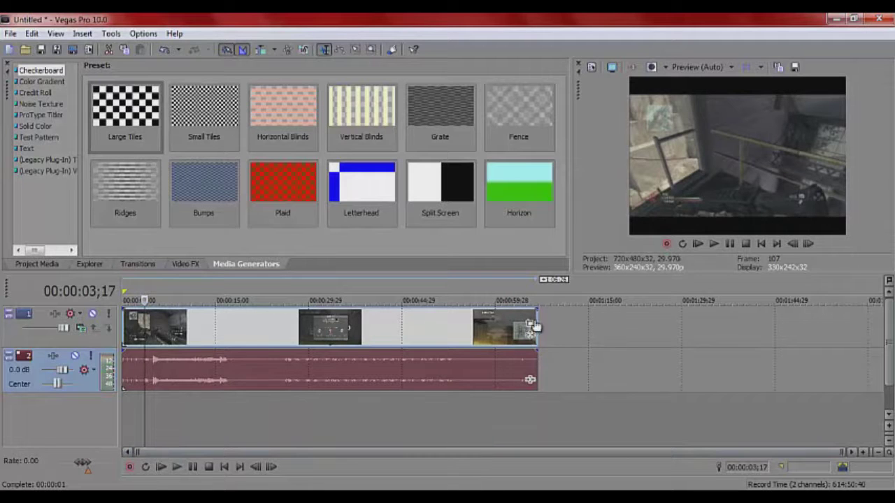
# Trim the end and start of the gameplay clip to leave about 5 seconds, play it back and return to the beginning
pyautogui.moveTo(533, 318); pyautogui.dragTo(234, 315)
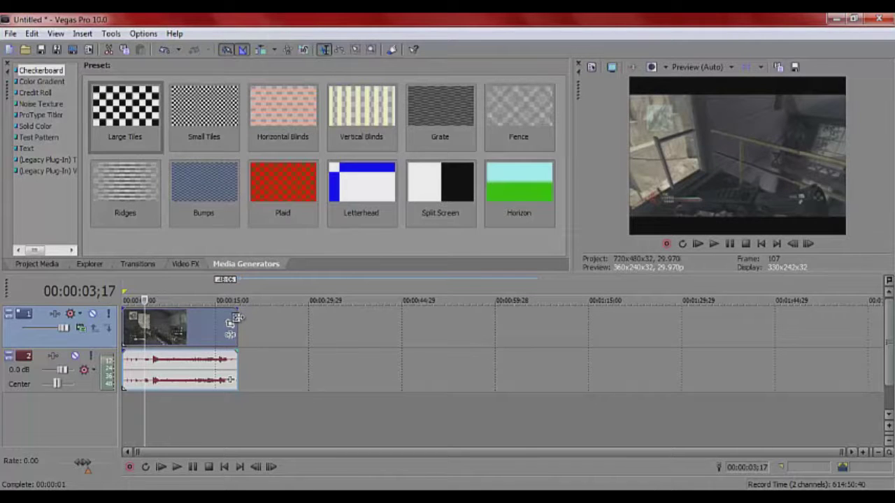
pyautogui.moveTo(234, 320)
pyautogui.mouseDown()
pyautogui.moveTo(288, 321)
pyautogui.moveTo(236, 323)
pyautogui.mouseUp()
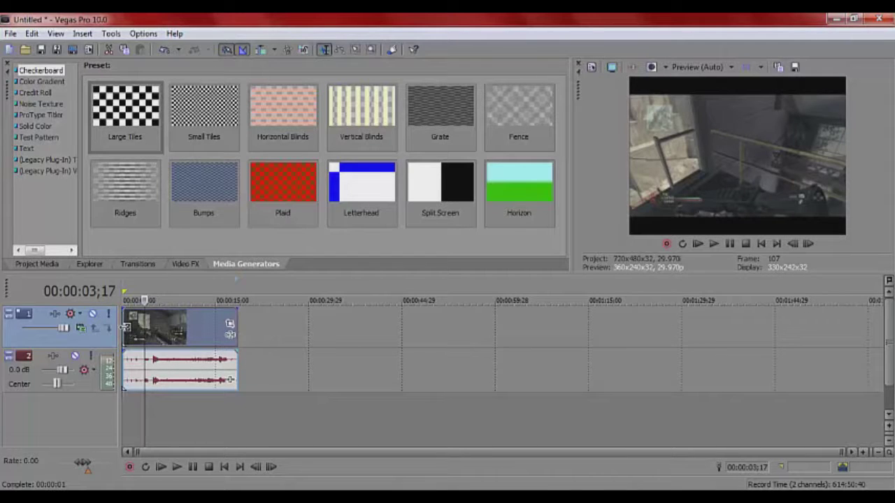
pyautogui.moveTo(126, 328)
pyautogui.mouseDown()
pyautogui.moveTo(212, 334)
pyautogui.moveTo(123, 328)
pyautogui.mouseUp()
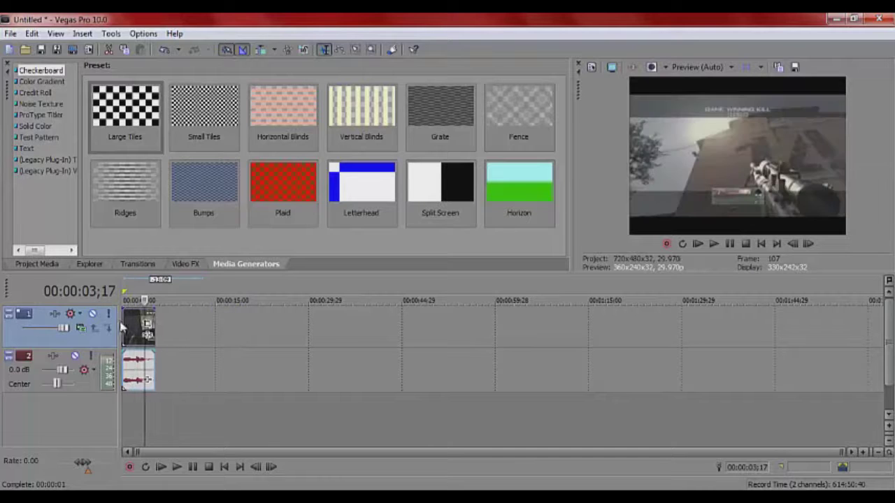
pyautogui.click(160, 468)
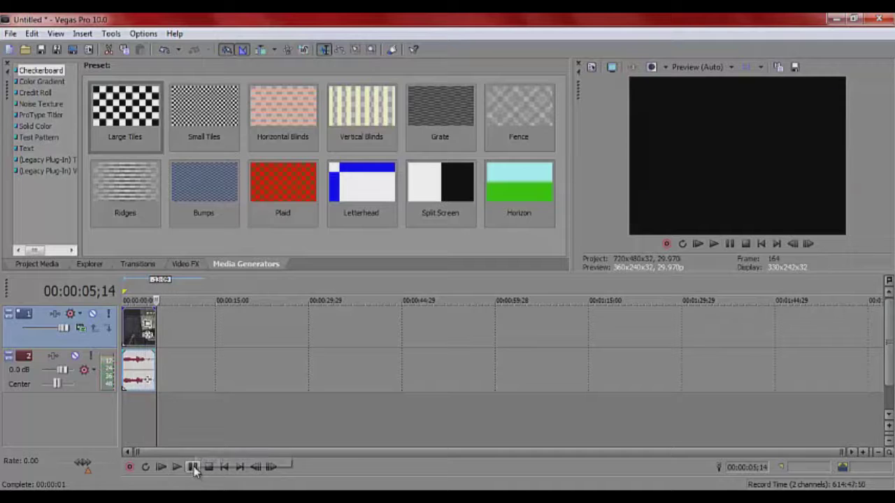
pyautogui.click(123, 324)
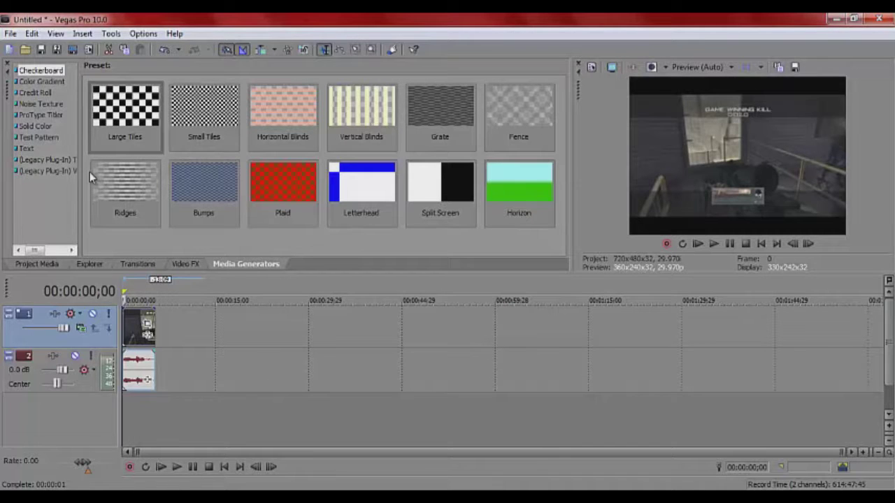
# Add a Soft Shadow text event to the video track just after the trimmed gameplay clip
pyautogui.click(25, 148)
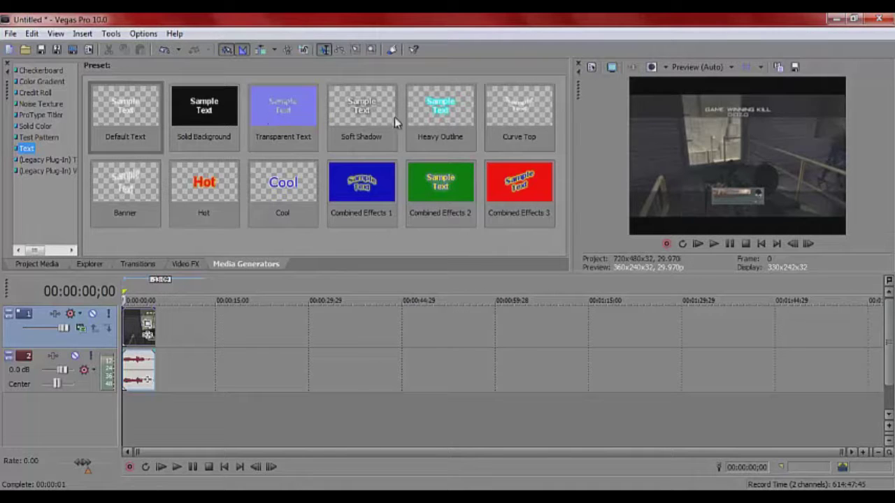
pyautogui.click(362, 111)
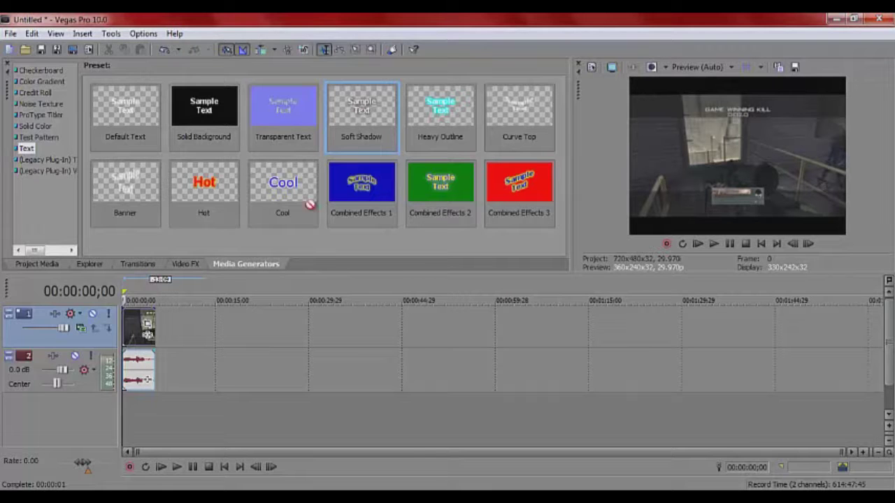
pyautogui.moveTo(310, 205); pyautogui.dragTo(181, 333)
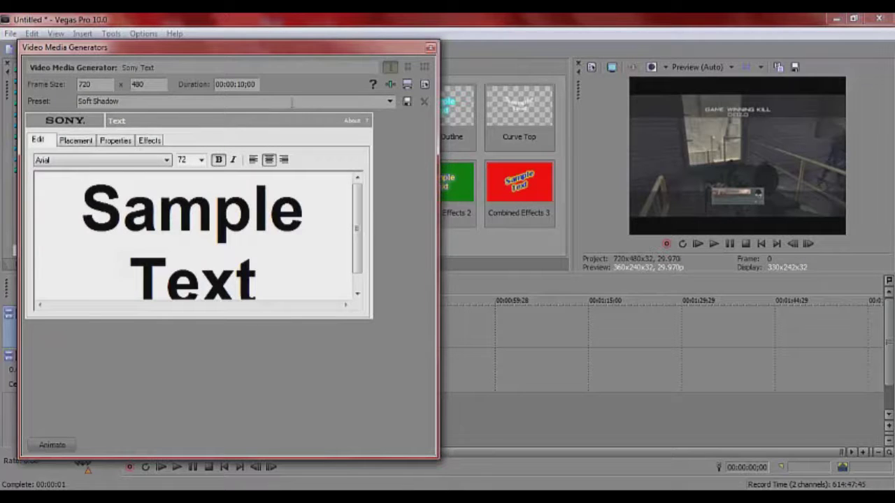
pyautogui.moveTo(306, 52); pyautogui.dragTo(796, 28)
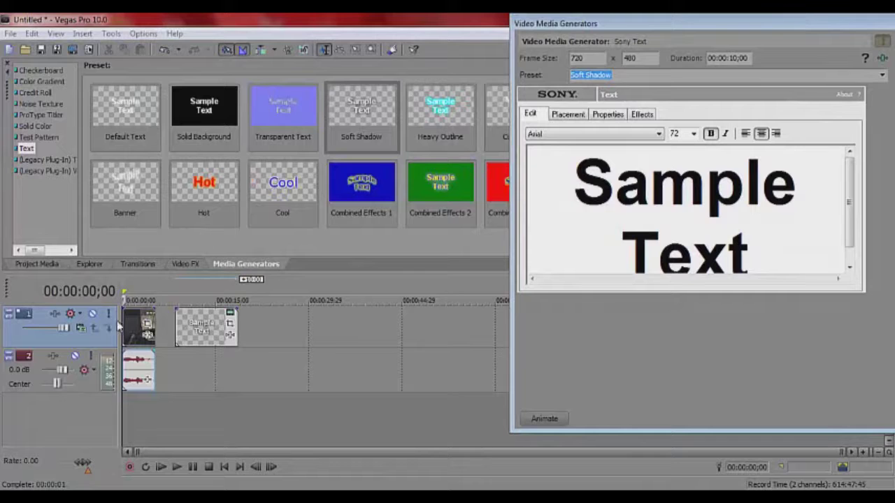
# Insert a new video track above the gameplay track and move the text event to its start
pyautogui.rightClick(102, 344)
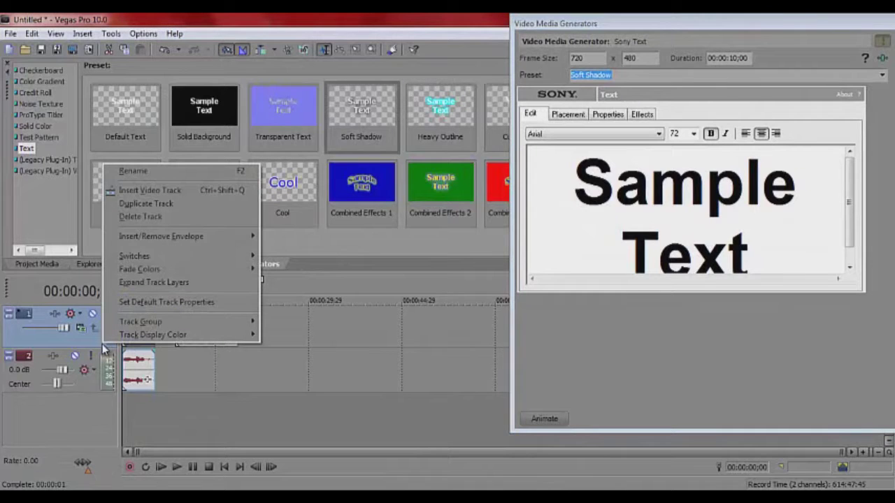
pyautogui.click(169, 192)
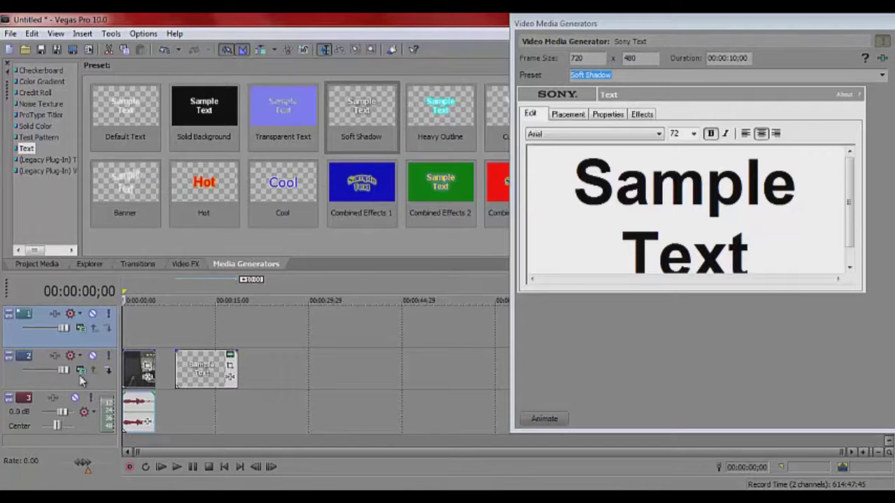
pyautogui.click(207, 360)
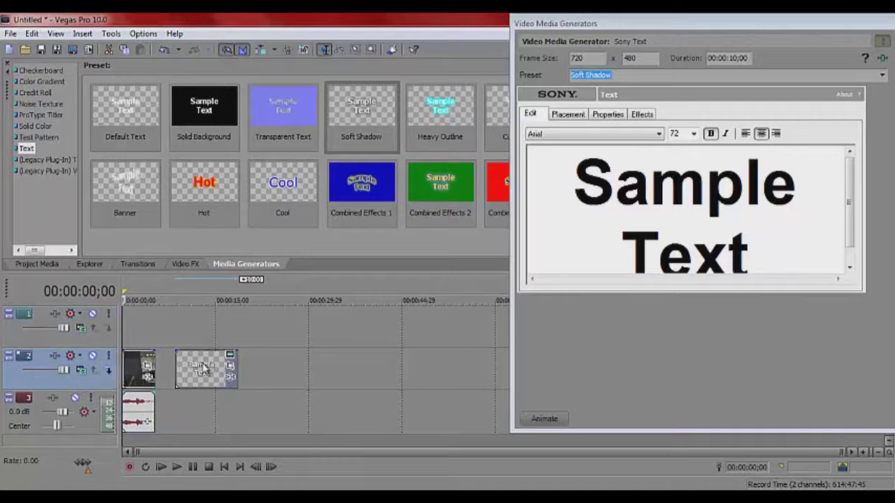
pyautogui.moveTo(144, 326); pyautogui.dragTo(145, 328)
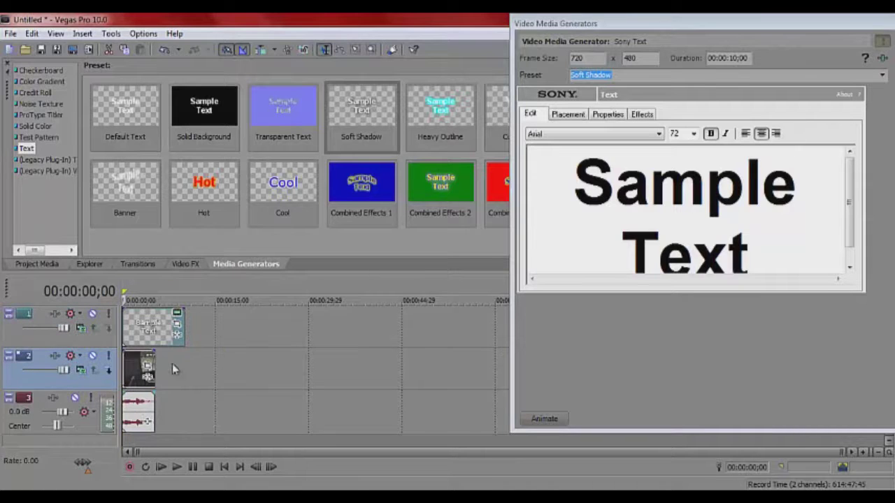
# Replace the sample text of the title with "Mw2 Trickshot"
pyautogui.click(747, 257)
pyautogui.press('BackSpace')
pyautogui.press('BackSpace')
pyautogui.press('BackSpace')
pyautogui.press('BackSpace')
pyautogui.press('BackSpace')
pyautogui.press('BackSpace')
pyautogui.press('BackSpace')
pyautogui.press('BackSpace')
pyautogui.press('BackSpace')
pyautogui.press('BackSpace')
pyautogui.press('BackSpace')
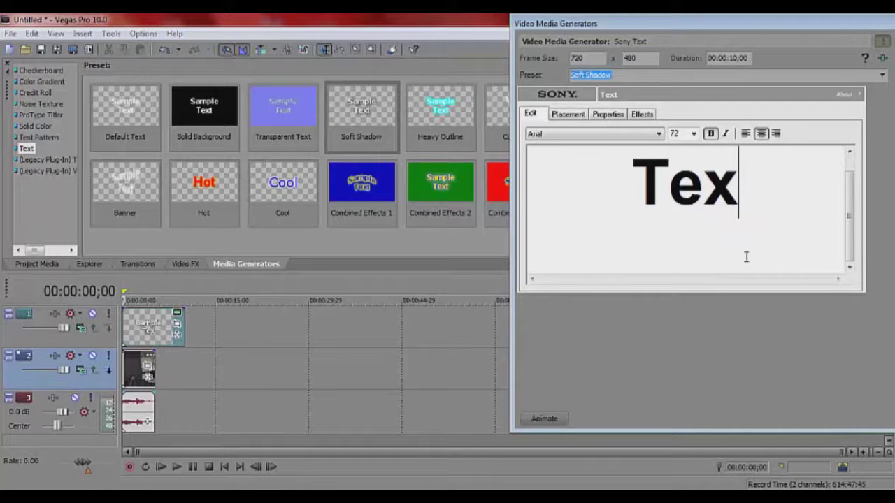
pyautogui.write('M')
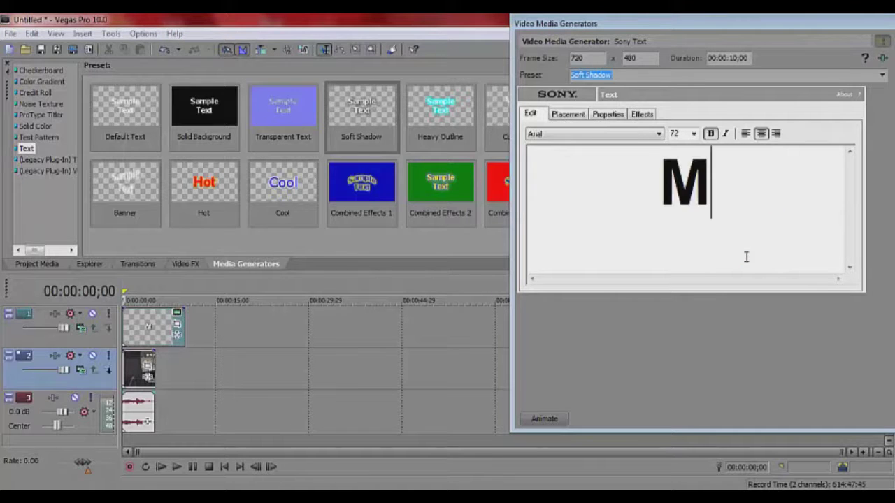
pyautogui.write('w')
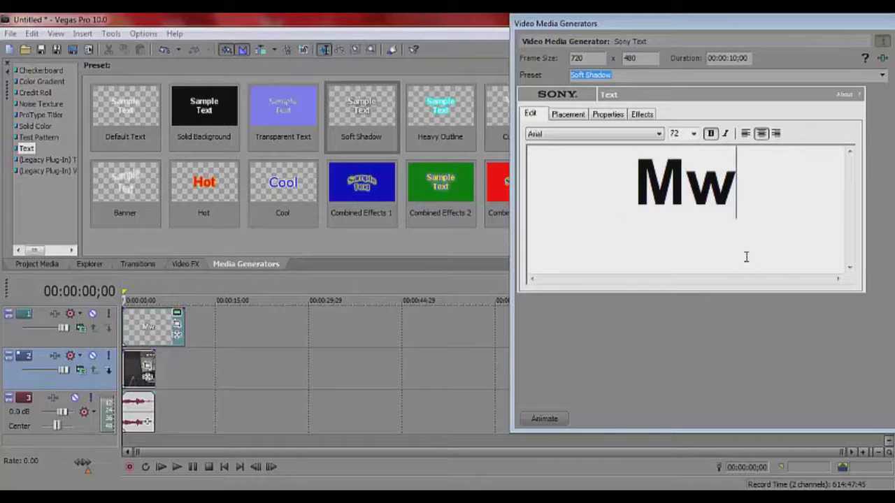
pyautogui.write('2 Tr')
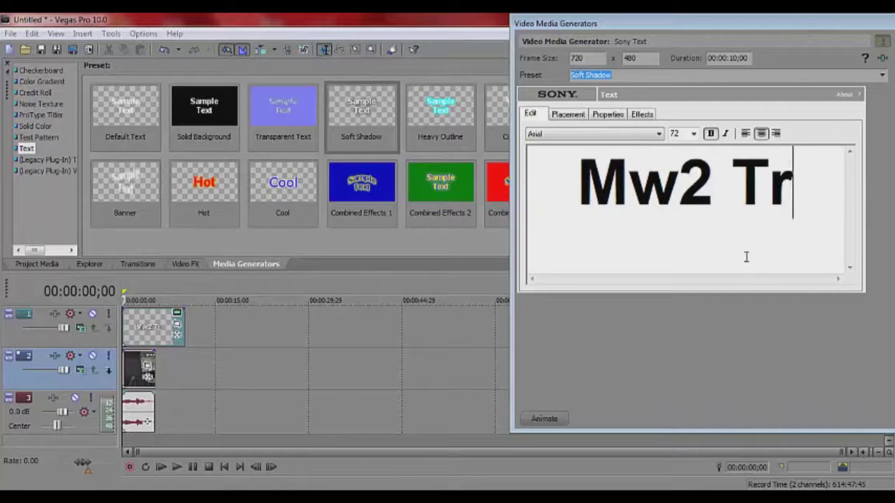
pyautogui.write('ick')
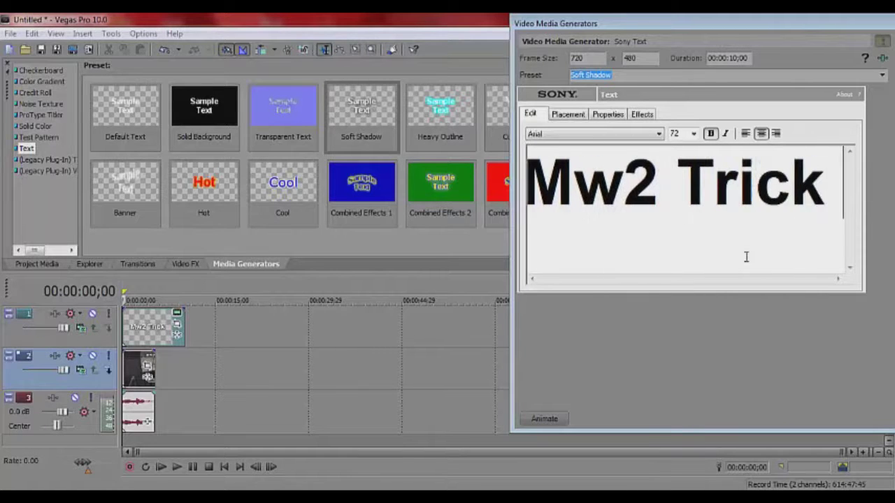
pyautogui.write('shot')
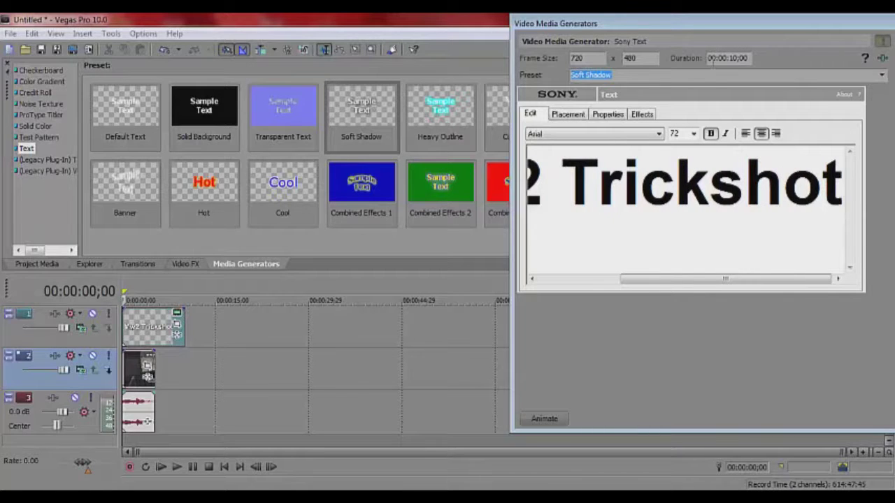
# Break the title into two lines, with "Trickshot" below "Mw2", and close the text generator settings
pyautogui.moveTo(760, 23); pyautogui.dragTo(330, 25)
pyautogui.click(146, 183)
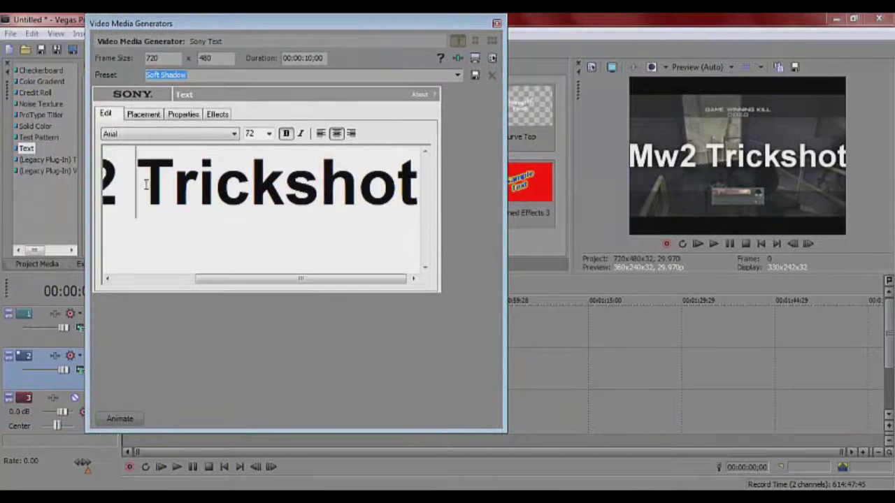
pyautogui.press('Return')
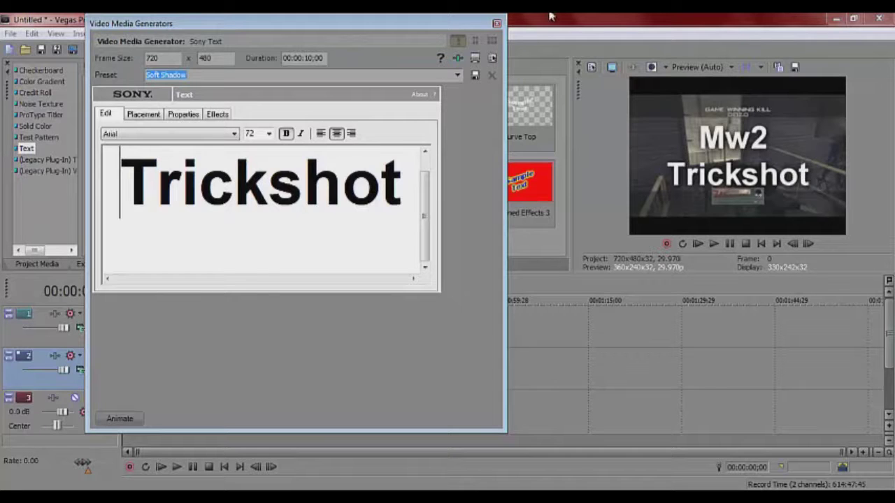
pyautogui.click(497, 23)
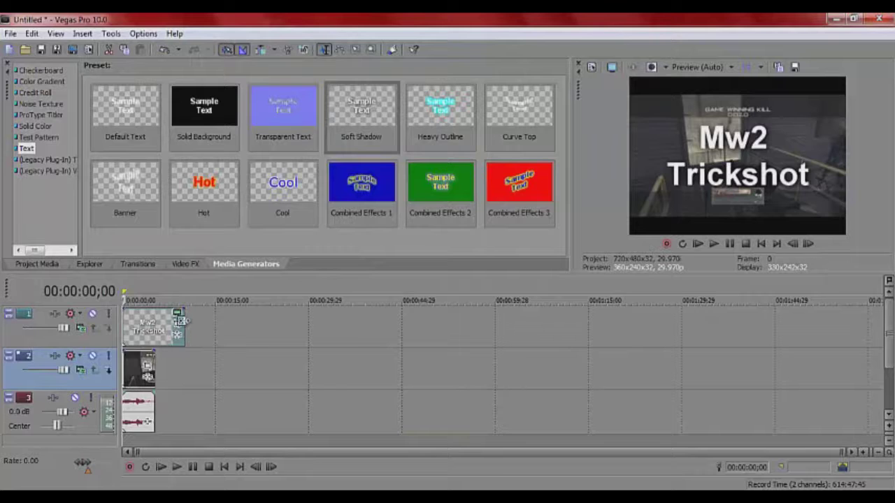
# Shorten the title event from its end so it stops at about 00:00:01;23
pyautogui.moveTo(182, 320); pyautogui.dragTo(131, 322)
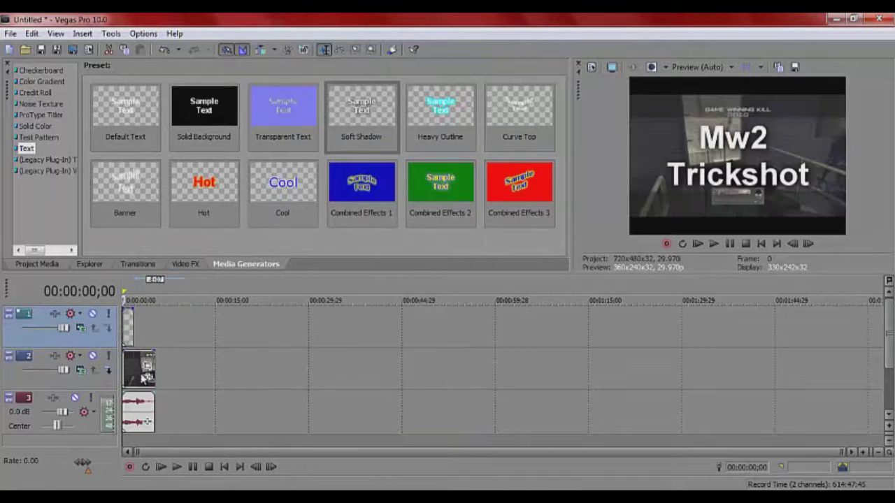
pyautogui.click(131, 378)
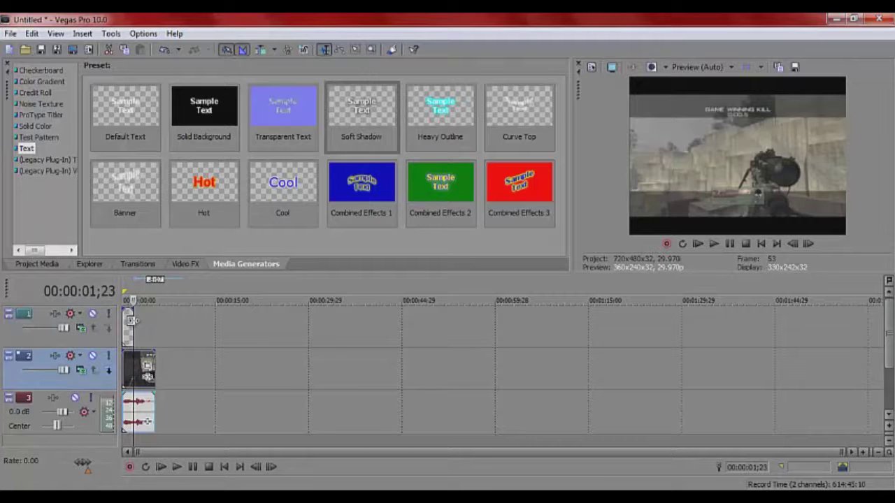
pyautogui.moveTo(131, 324); pyautogui.dragTo(133, 325)
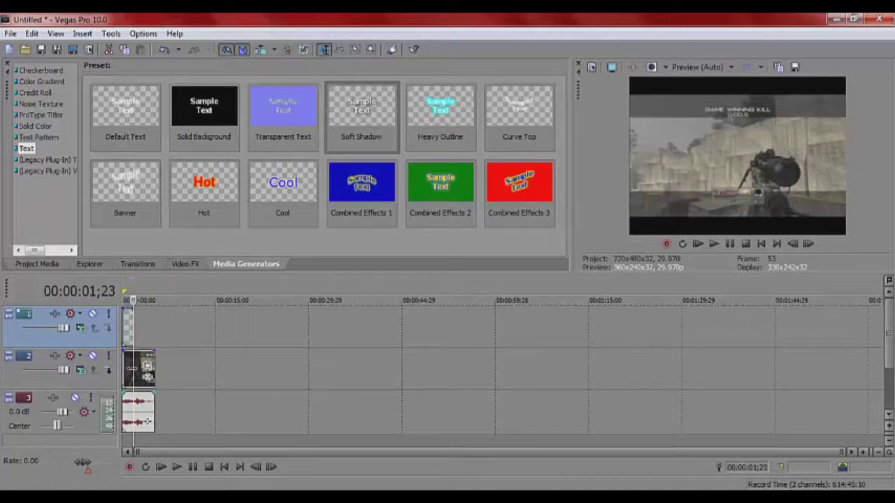
# Step the playhead back to 00:00:00;08 to check the title over the gameplay clip
pyautogui.click(132, 374)
pyautogui.press('Left')
pyautogui.press('Left')
pyautogui.press('Left')
pyautogui.press('Left')
pyautogui.press('Left')
pyautogui.press('Left')
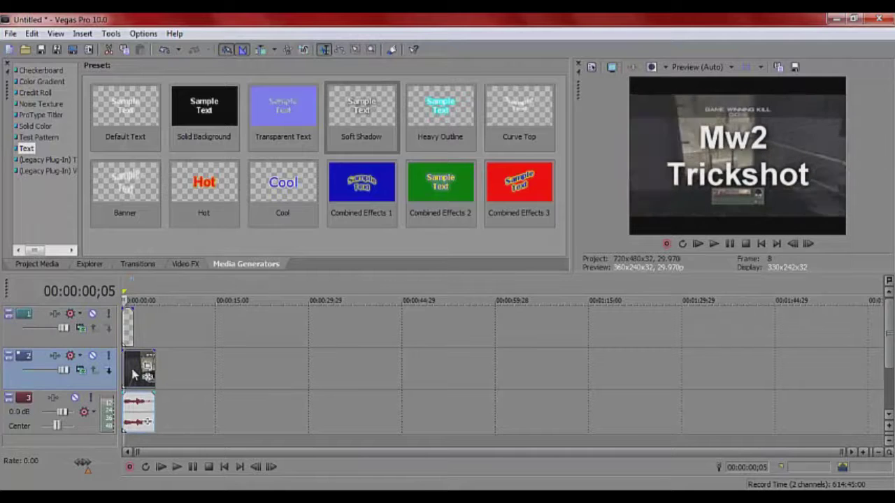
pyautogui.press('Right')
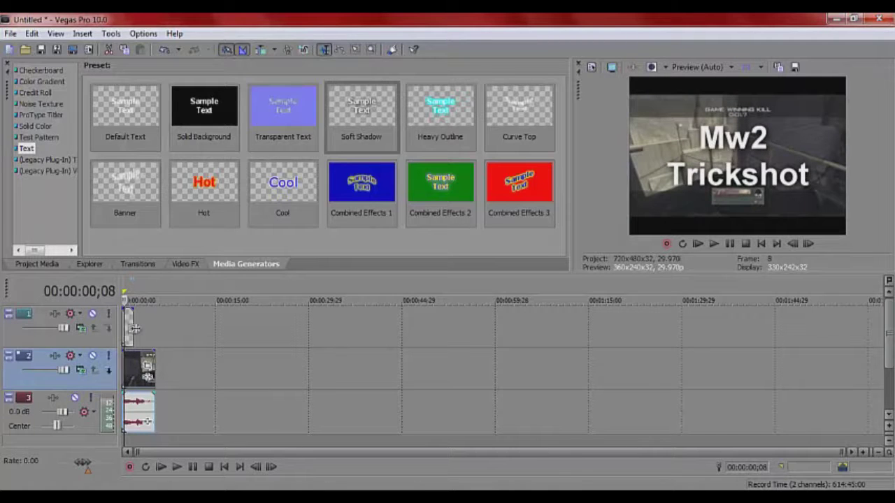
# Remove the title event from the upper video track, leaving the gameplay clip and its audio in place
pyautogui.moveTo(134, 328); pyautogui.dragTo(131, 328)
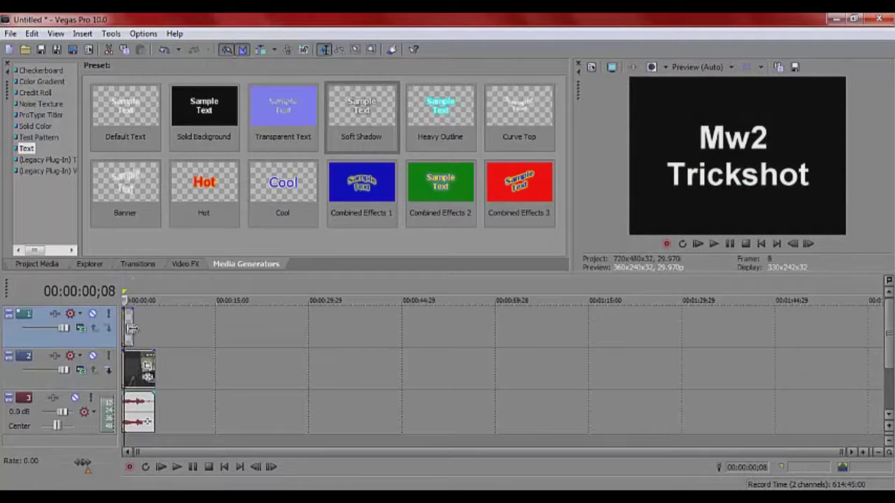
pyautogui.press('Delete')
pyautogui.scroll(6, 132, 335)
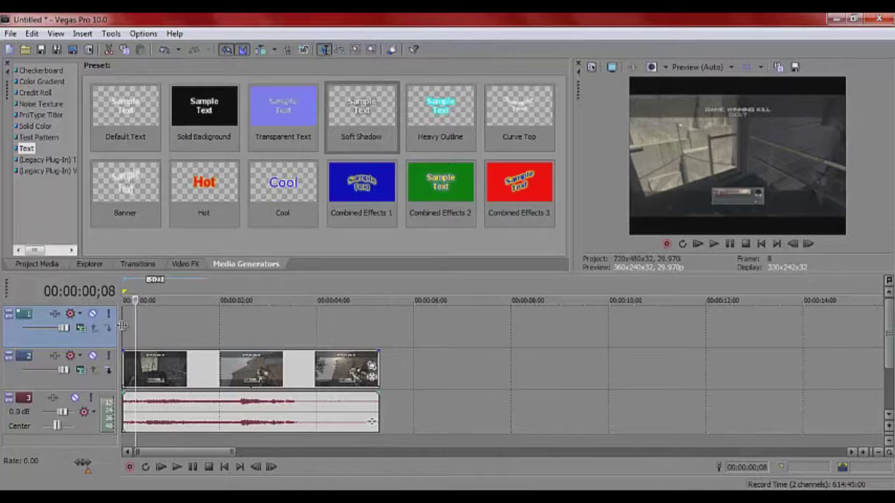
# Undo the removal of the "Mw2 Trickshot" title event from the upper video track
pyautogui.moveTo(121, 325); pyautogui.dragTo(147, 323)
pyautogui.click(140, 323)
pyautogui.hotkey('ctrl', 'z')
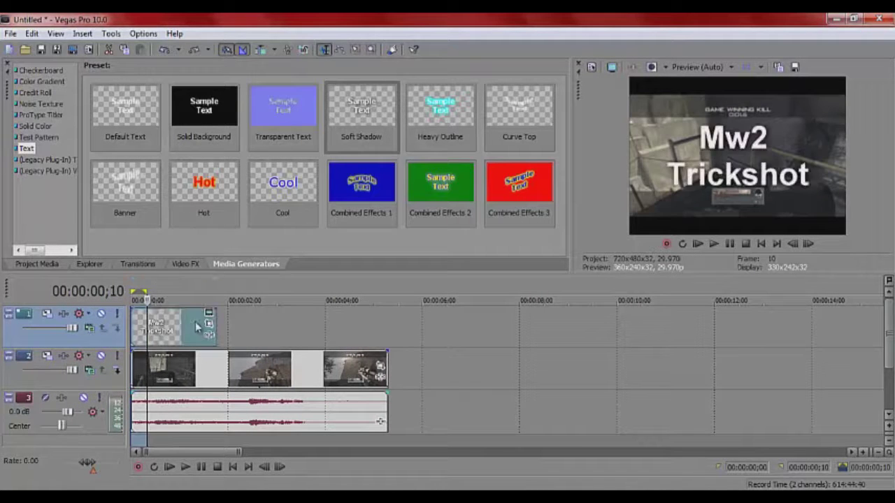
# Shorten the title event from its end so it stops at about 00:00:00;10
pyautogui.click(237, 324)
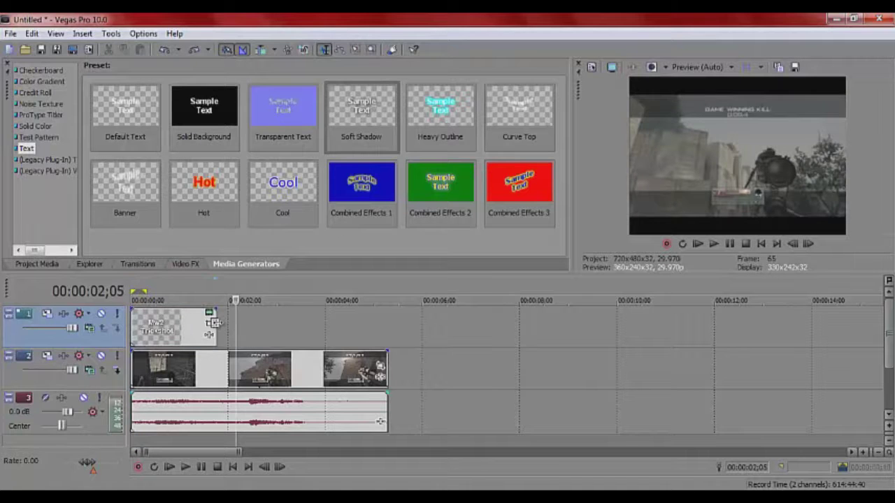
pyautogui.moveTo(214, 323); pyautogui.dragTo(146, 325)
pyautogui.click(141, 326)
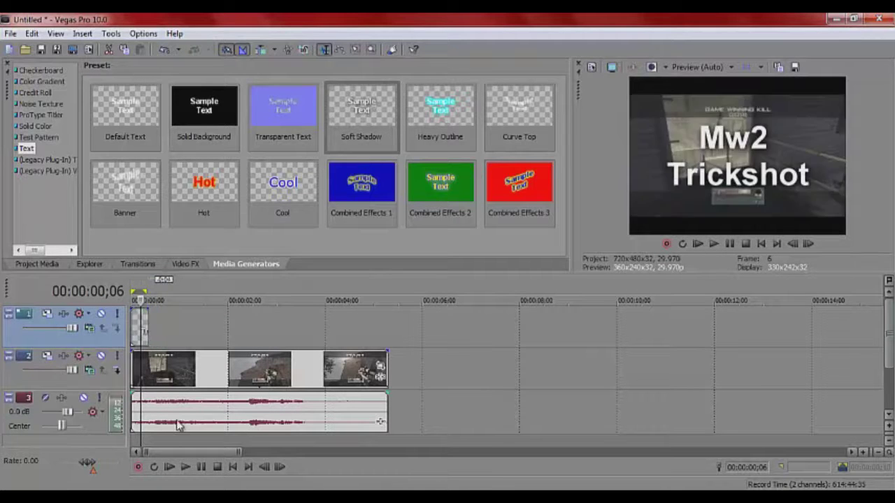
# Play the project from the start to check how long the title stays over the gameplay, and pause the playback
pyautogui.click(170, 468)
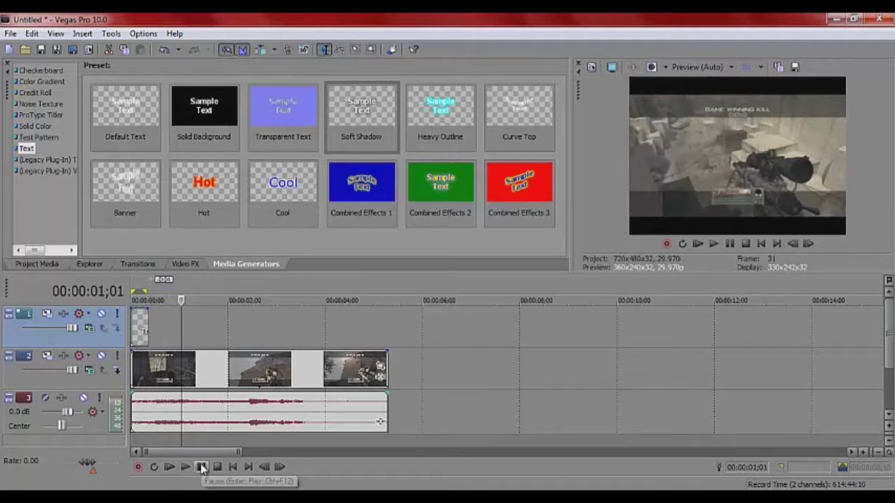
pyautogui.click(168, 468)
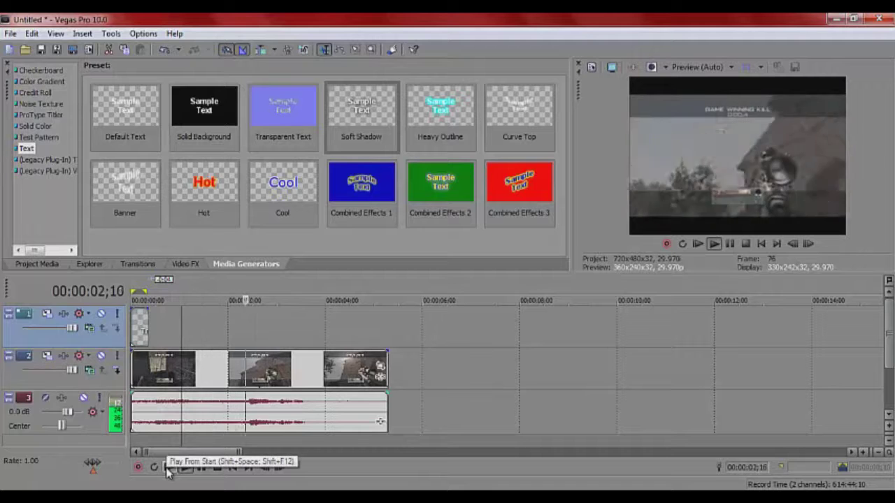
pyautogui.click(169, 467)
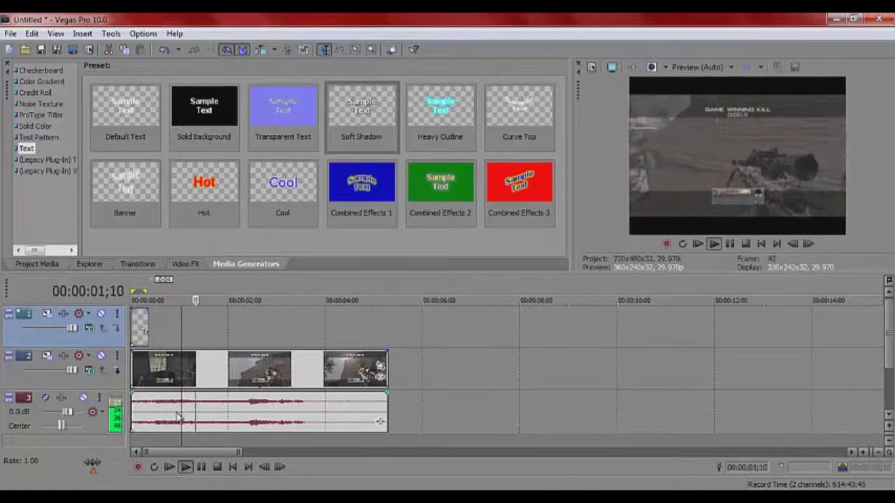
pyautogui.click(200, 468)
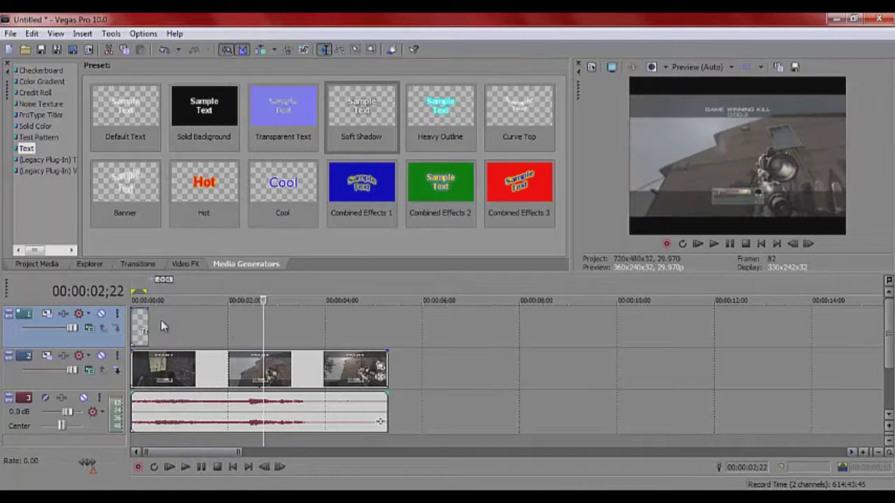
# Extend the title event to end at about 00:00:00;18 and play back the opening to check its timing
pyautogui.moveTo(147, 318)
pyautogui.mouseDown()
pyautogui.moveTo(167, 321)
pyautogui.moveTo(158, 323)
pyautogui.mouseUp()
pyautogui.click(143, 337)
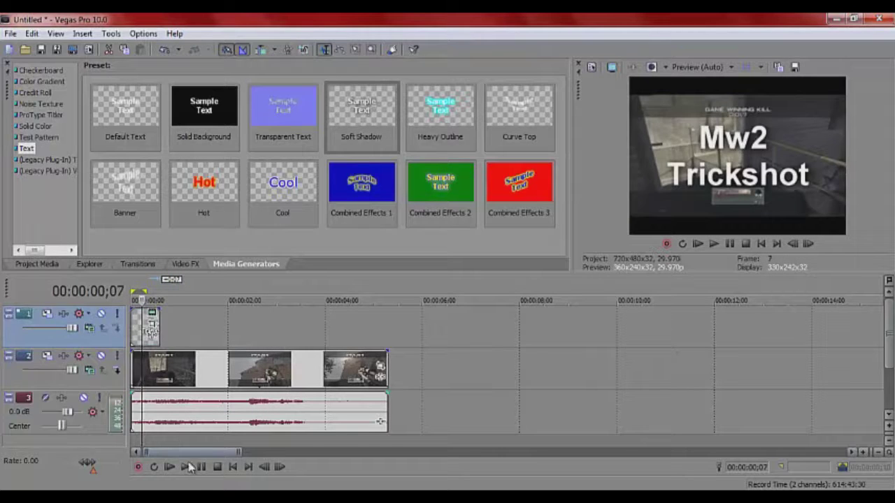
pyautogui.click(187, 467)
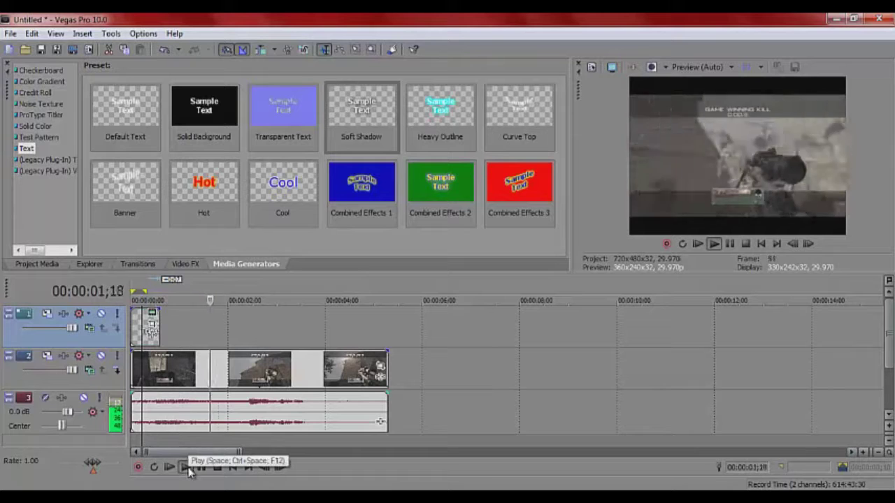
pyautogui.click(188, 470)
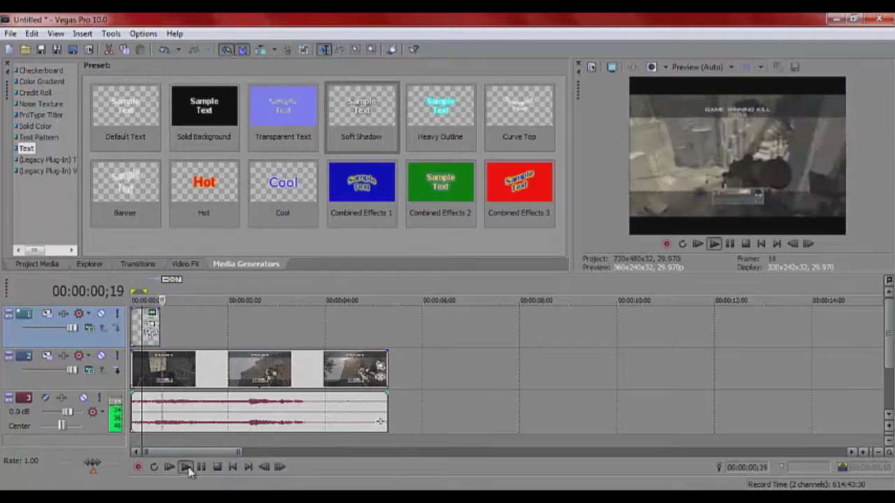
pyautogui.click(201, 467)
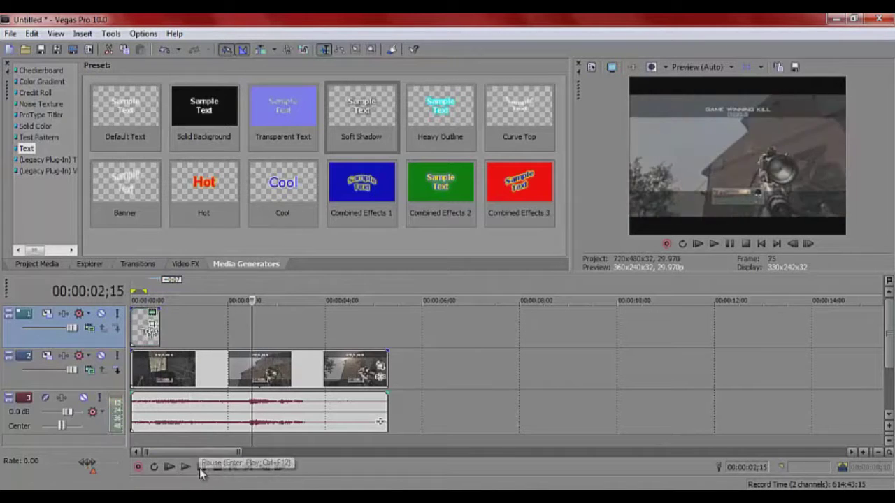
# Place a marker at 00:00:02;13, where the gunshot spike starts in the audio waveform
pyautogui.moveTo(889, 343); pyautogui.dragTo(892, 375)
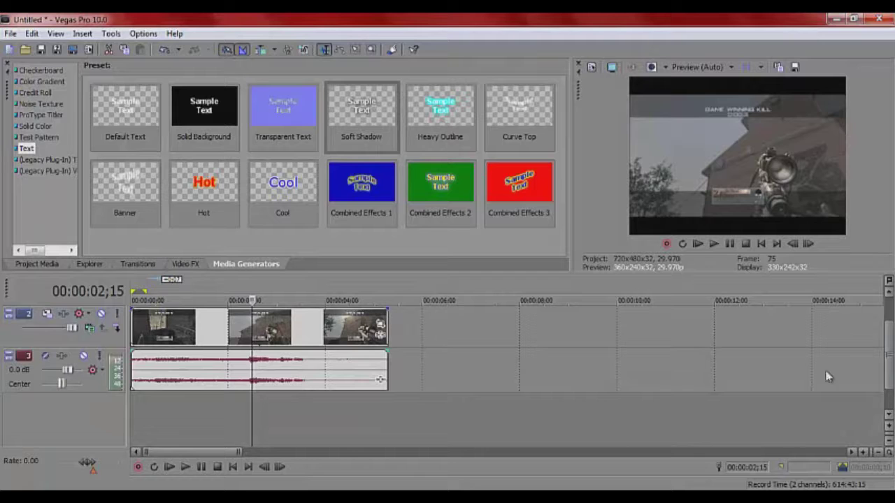
pyautogui.click(233, 357)
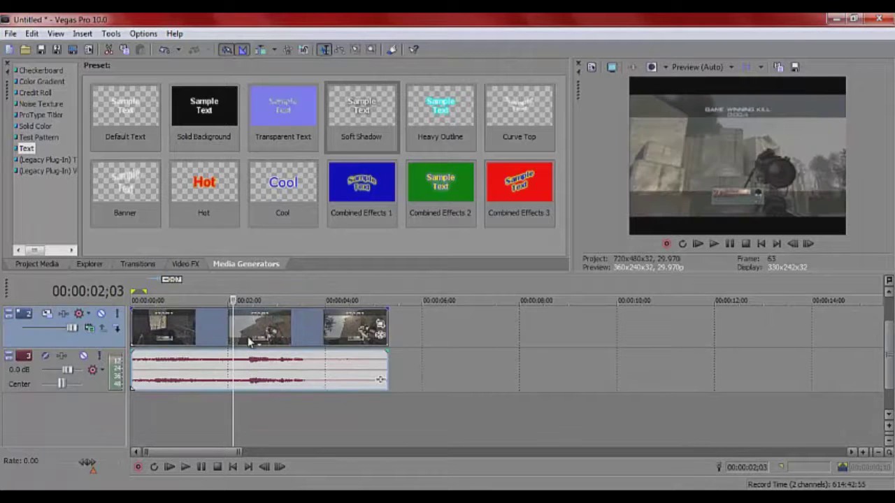
pyautogui.click(244, 342)
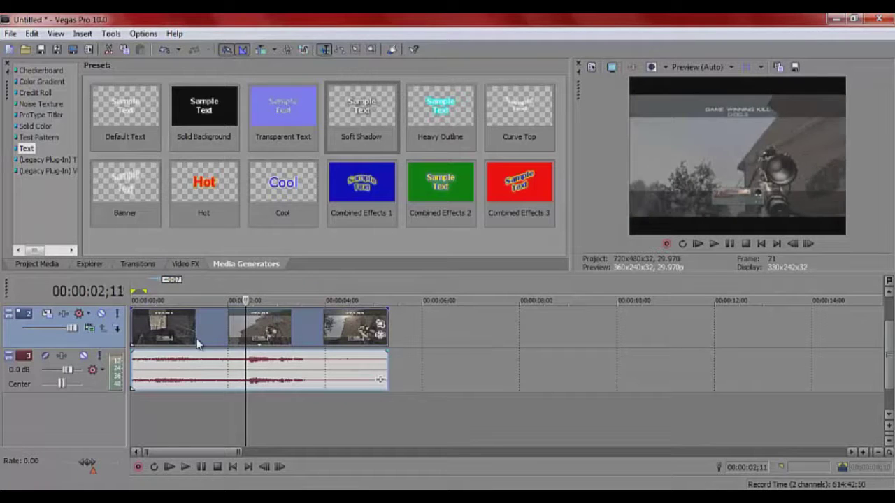
pyautogui.hotkey('alt', 'Right')
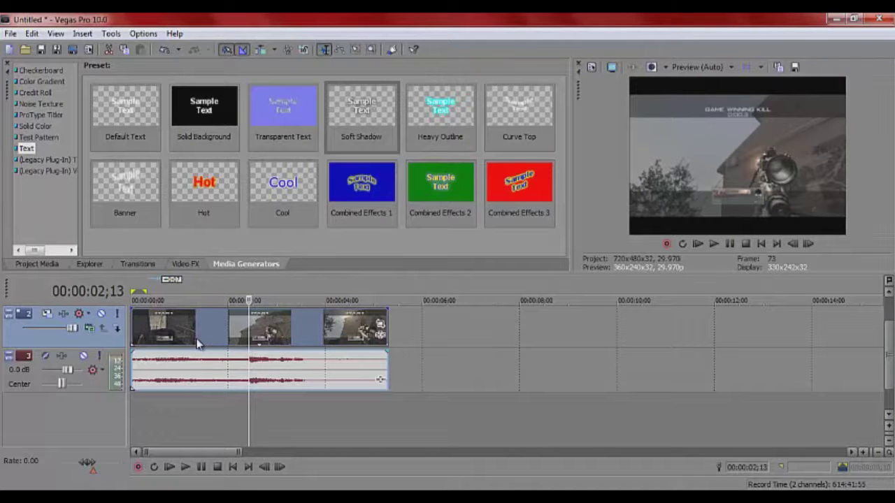
pyautogui.press('m')
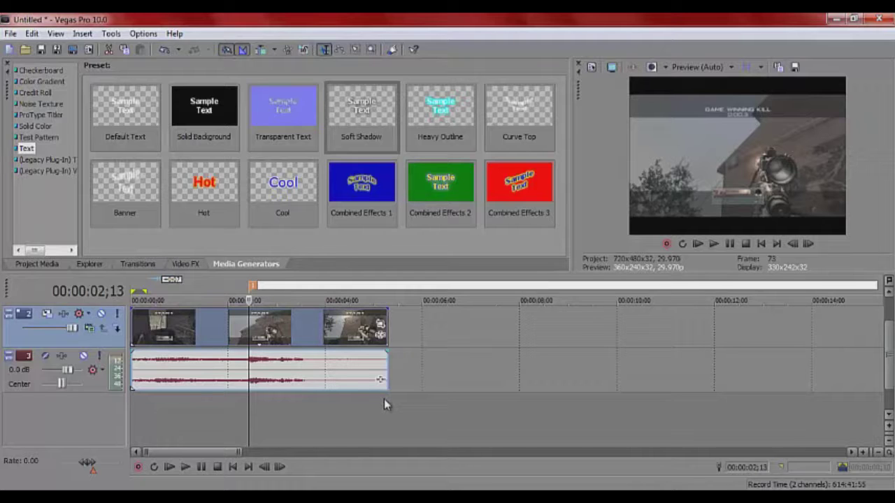
# Split the gameplay clip and its audio at the marker at 00:00:02;13 and again at 00:00:03;15
pyautogui.click(369, 409)
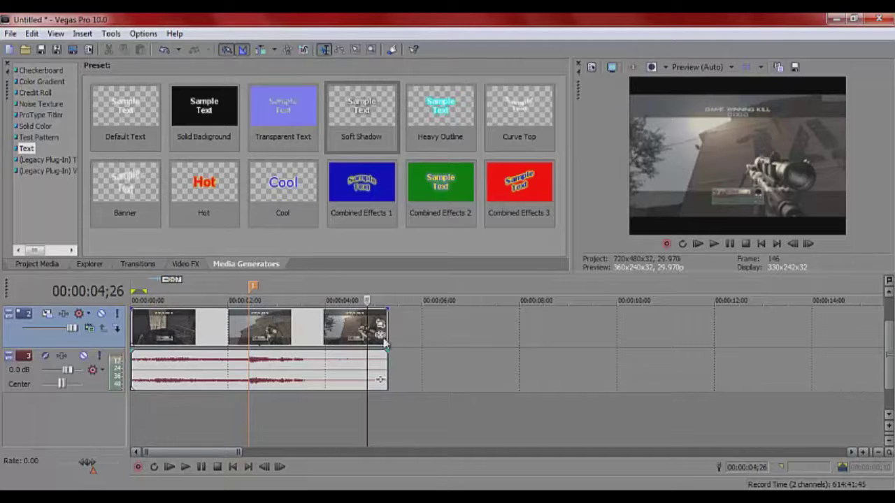
pyautogui.click(248, 374)
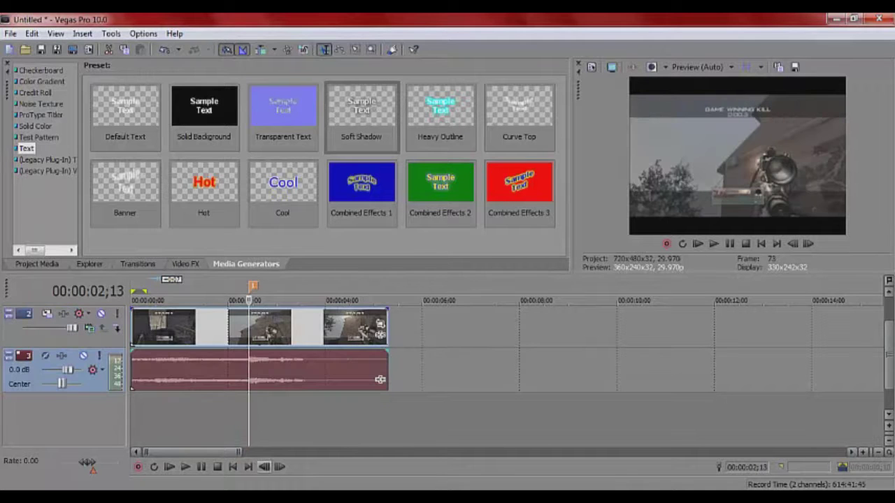
pyautogui.click(156, 497)
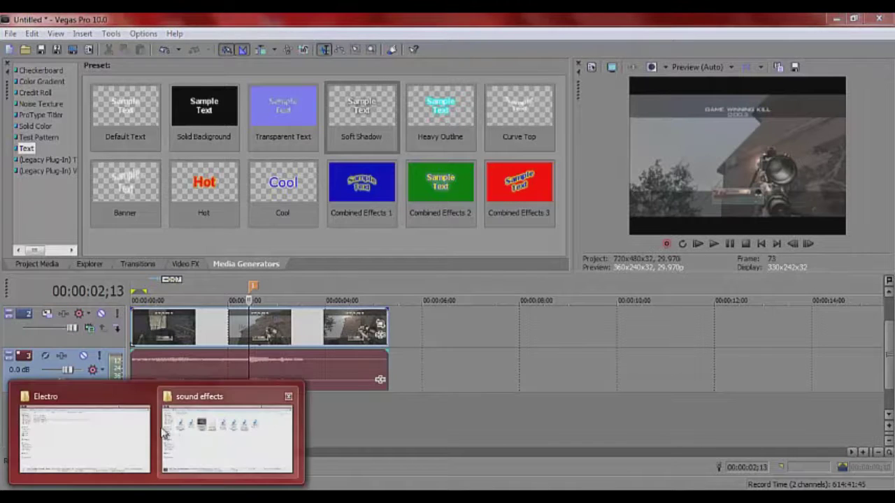
pyautogui.moveTo(221, 437)
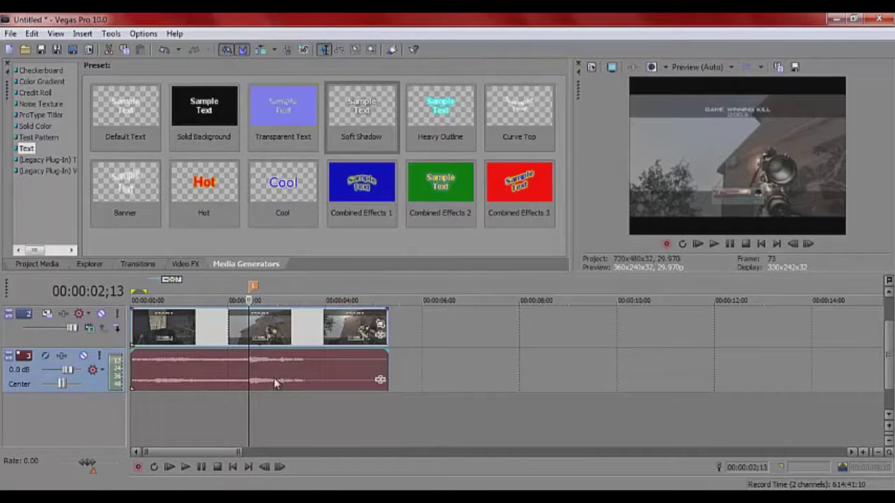
pyautogui.press('s')
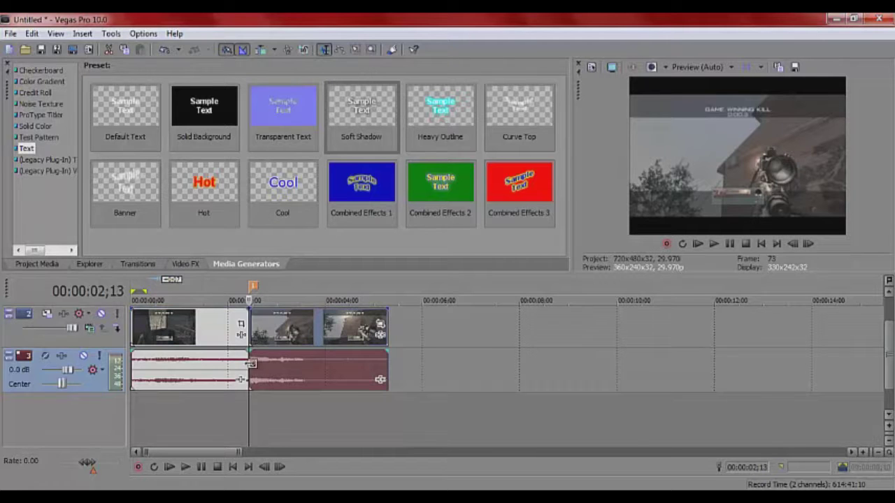
pyautogui.click(300, 366)
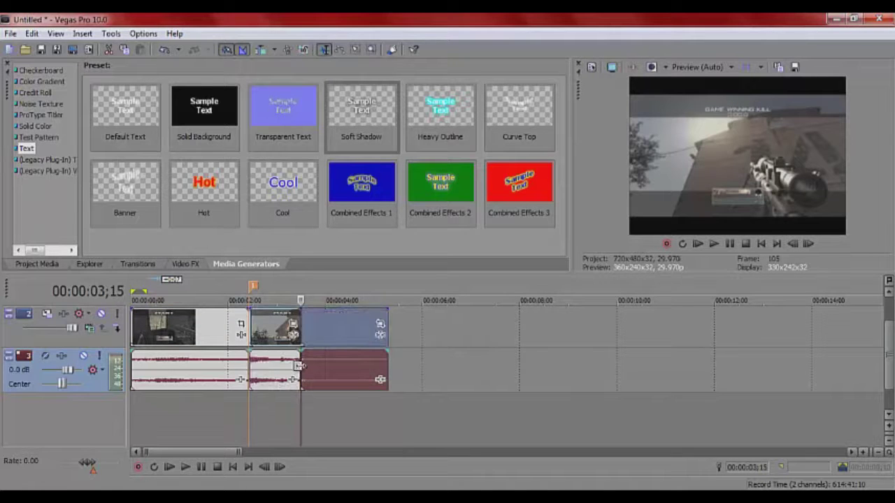
pyautogui.press('s')
# Move the middle audio segment onto a new audio track below and play it back from 00:00:02;13
pyautogui.moveTo(279, 375); pyautogui.dragTo(277, 418)
pyautogui.click(249, 408)
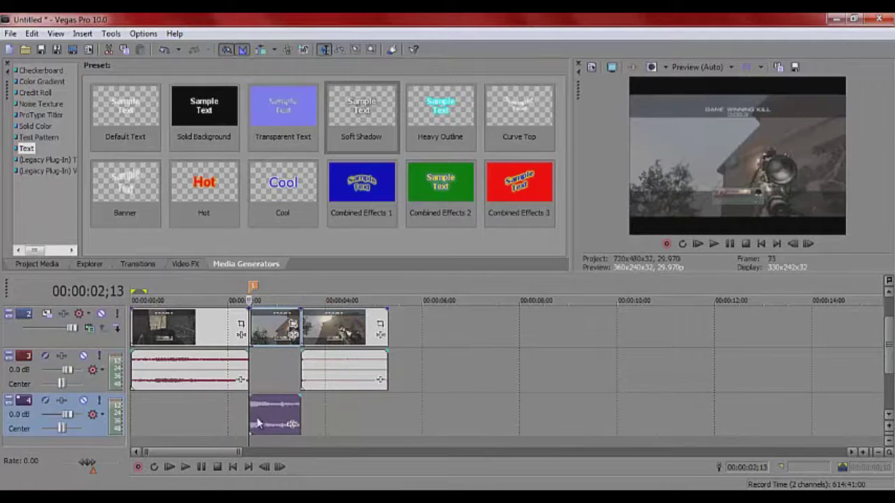
pyautogui.click(186, 469)
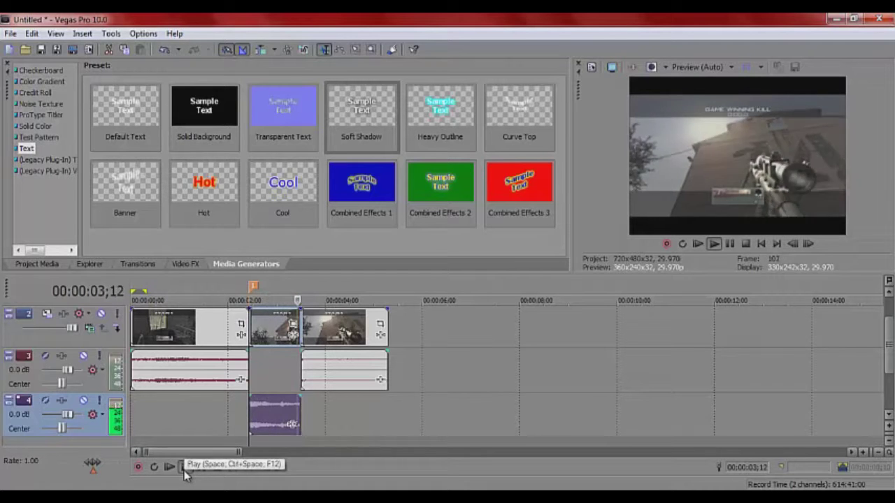
pyautogui.click(186, 469)
pyautogui.click(185, 469)
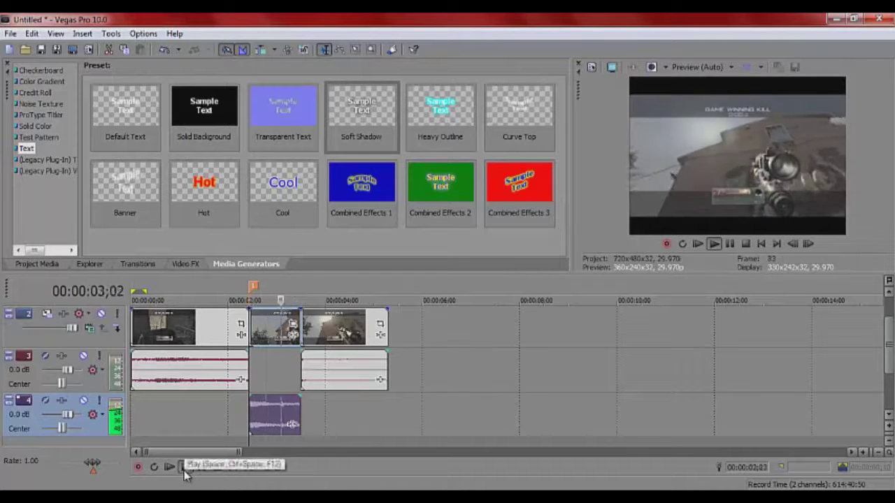
pyautogui.click(186, 468)
pyautogui.click(201, 467)
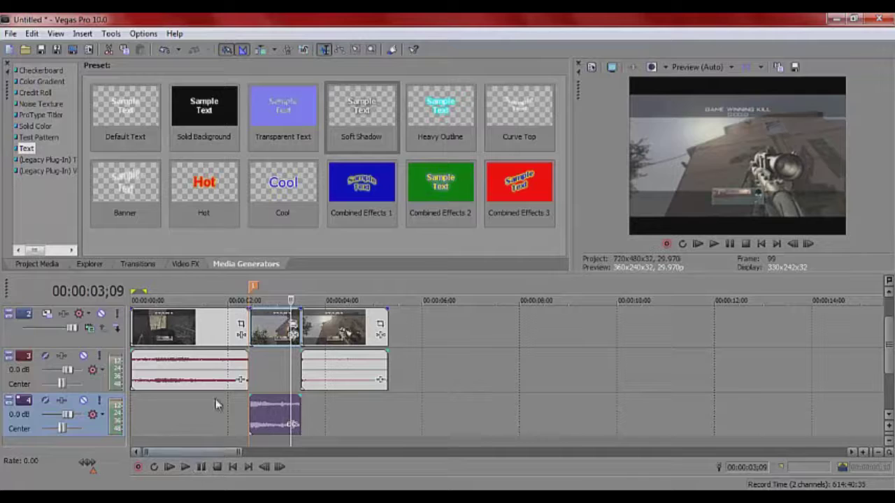
# Delete the first and last gameplay audio segments on track 3, keeping the gunshot segment on track 4
pyautogui.click(209, 364)
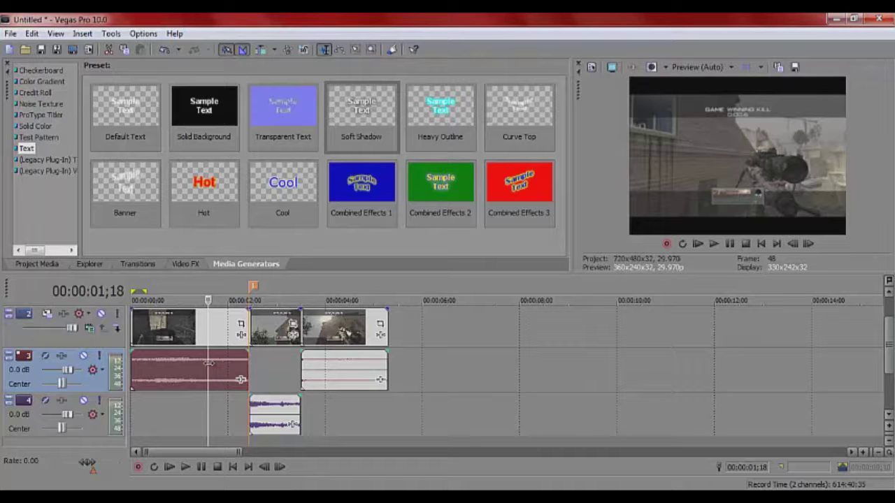
pyautogui.press('BackSpace')
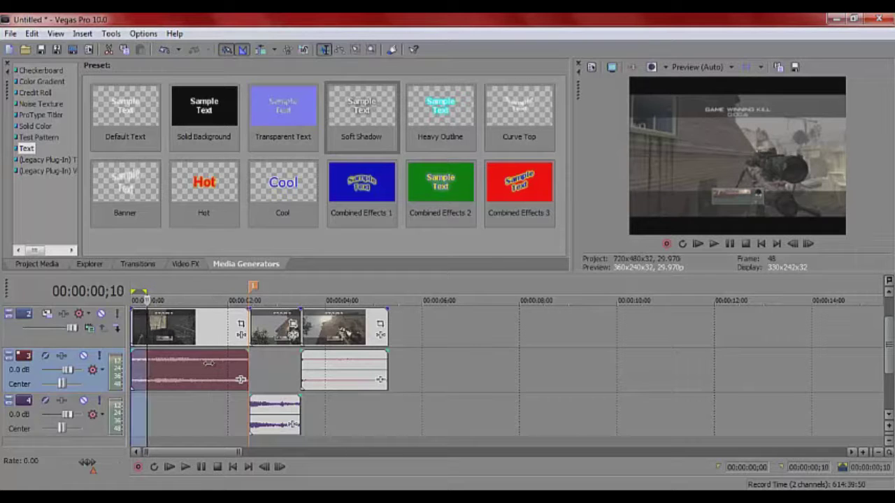
pyautogui.click(175, 367)
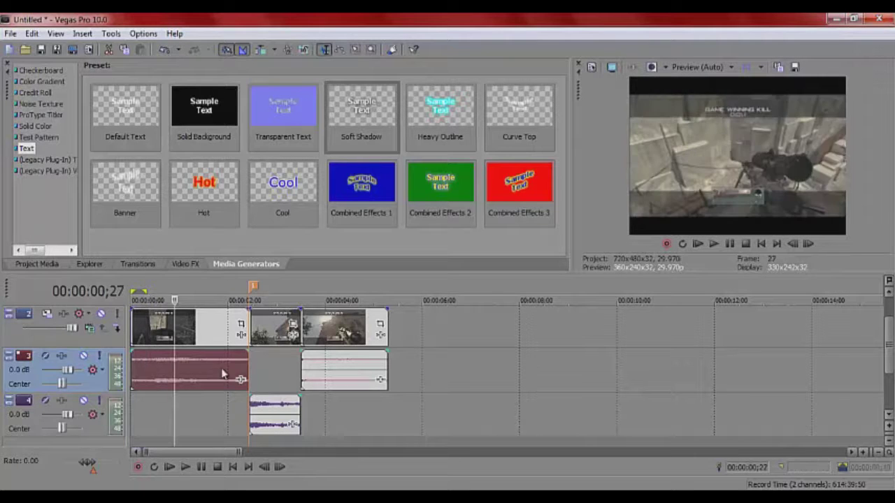
pyautogui.press('Delete')
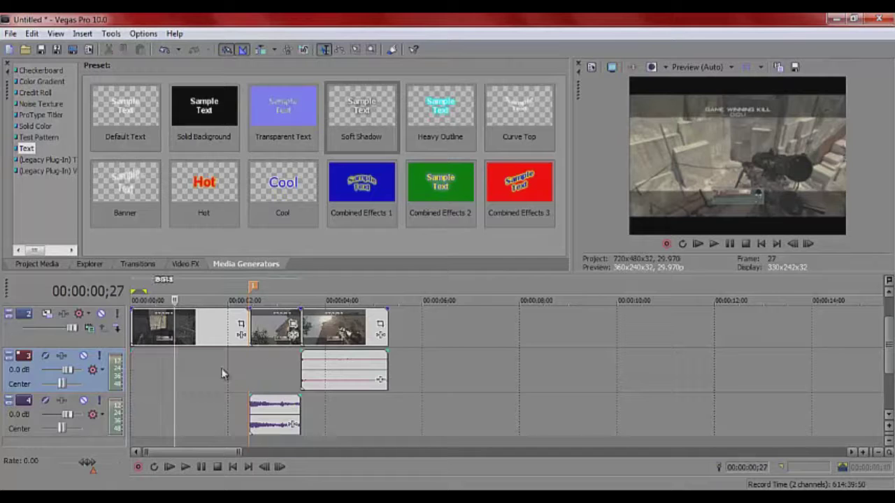
pyautogui.click(334, 374)
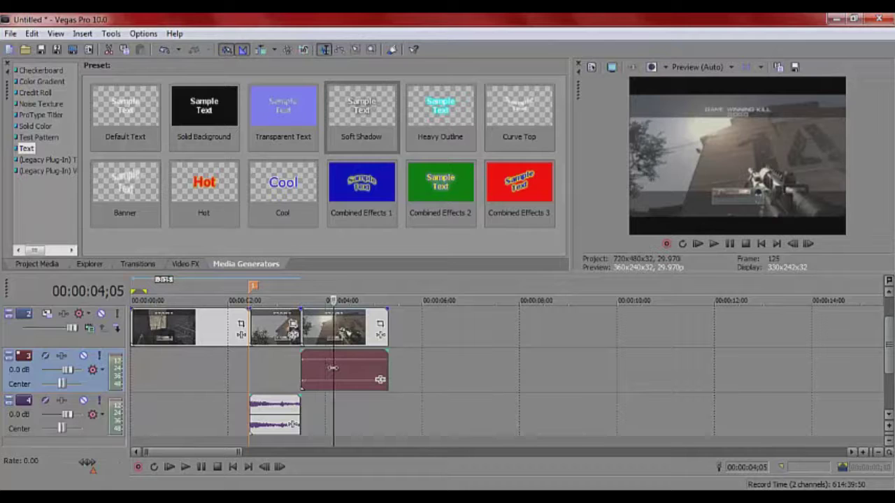
pyautogui.press('Delete')
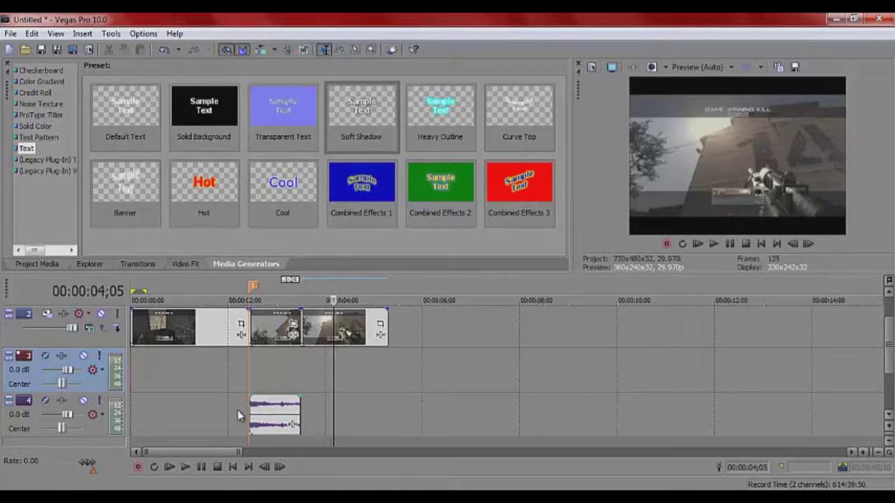
# Add the UC4U Haromoni MP3 from the Electro folder in Windows Explorer to the start of audio track 3 in Vegas Pro
pyautogui.click(248, 362)
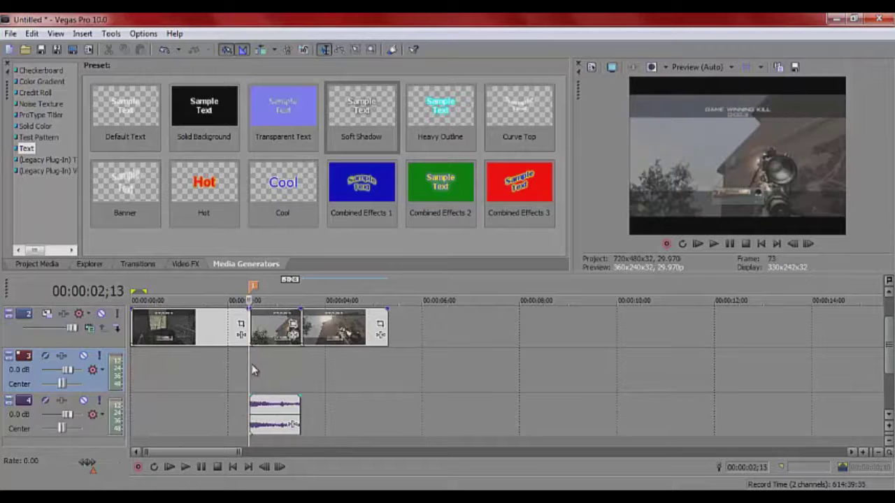
pyautogui.click(261, 364)
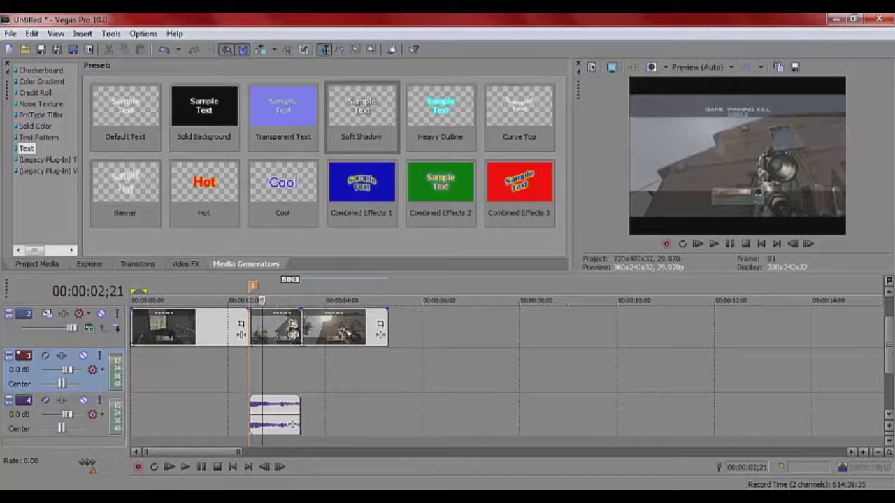
pyautogui.click(158, 495)
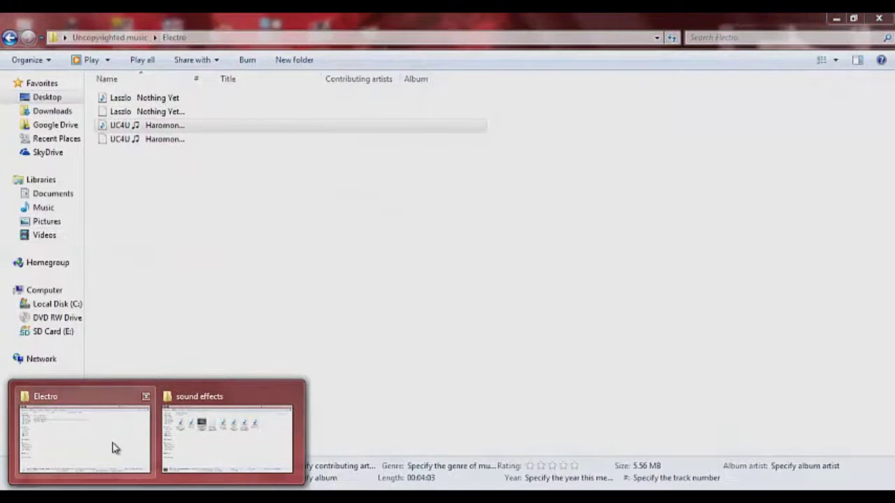
pyautogui.click(114, 447)
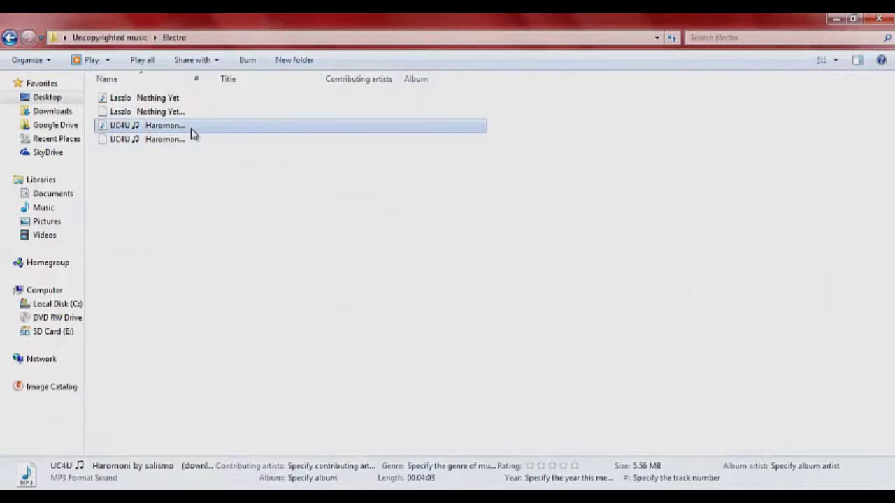
pyautogui.moveTo(193, 133); pyautogui.dragTo(190, 198)
pyautogui.moveTo(628, 498)
pyautogui.moveTo(622, 15); pyautogui.dragTo(606, 68)
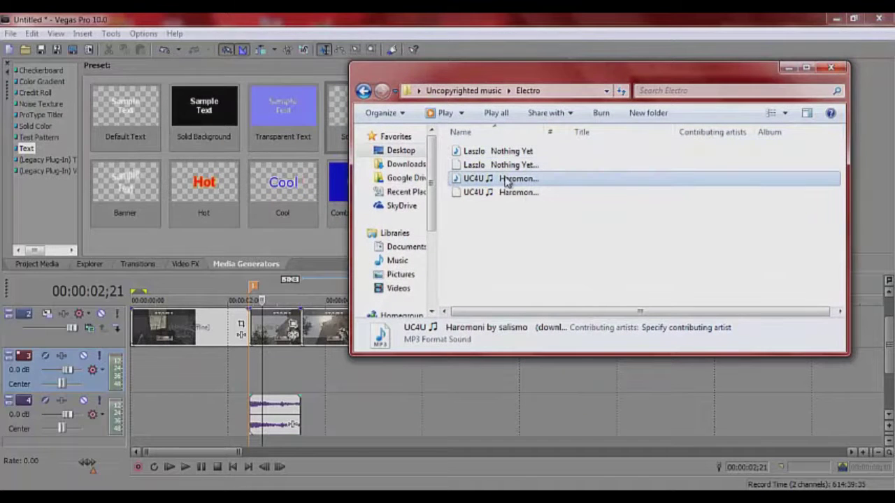
pyautogui.moveTo(506, 183); pyautogui.dragTo(134, 375)
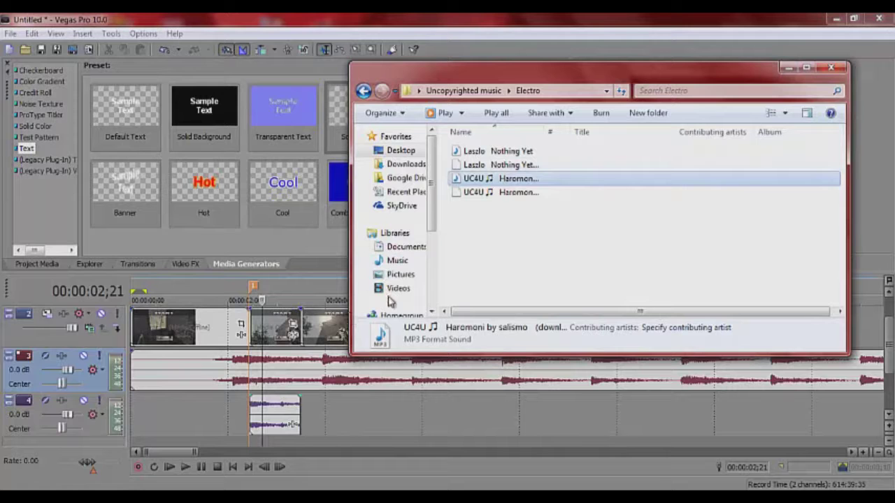
pyautogui.click(790, 70)
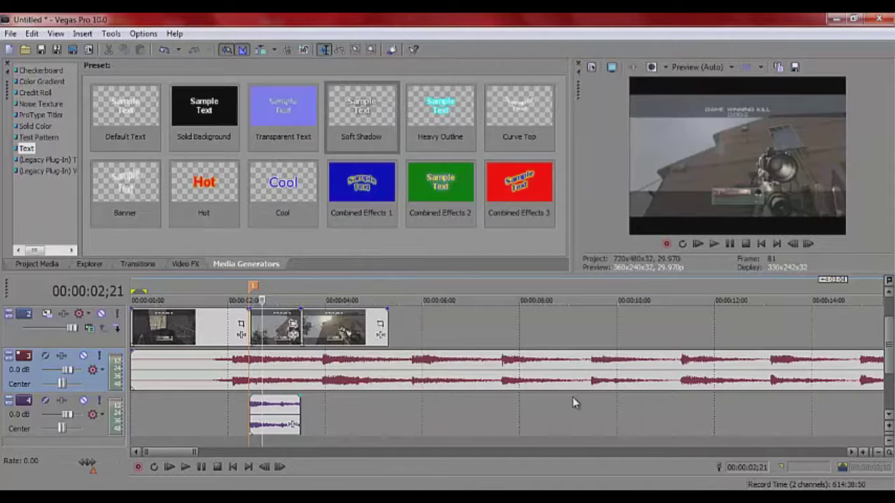
# Play the song from about 00:00:55 and around 00:01:15 to locate the drop after the brief quiet gap
pyautogui.scroll(-4, 572, 397)
pyautogui.scroll(-6, 572, 397)
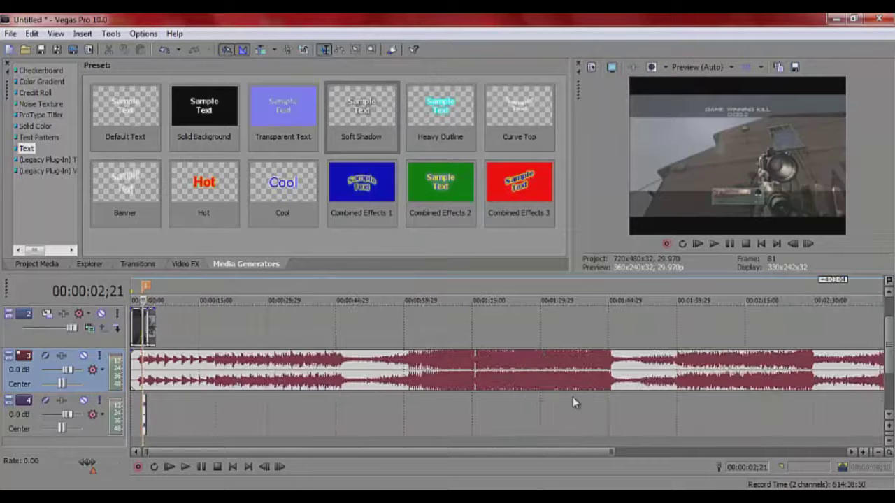
pyautogui.click(477, 376)
pyautogui.click(463, 378)
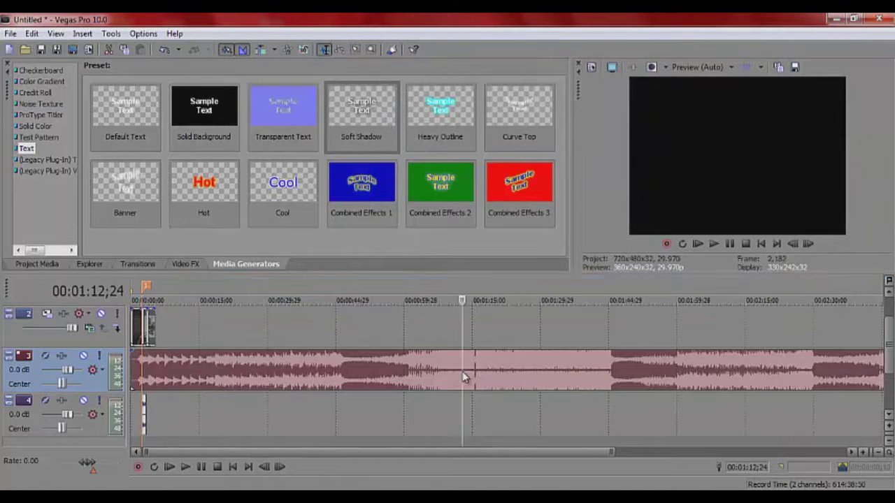
pyautogui.click(386, 381)
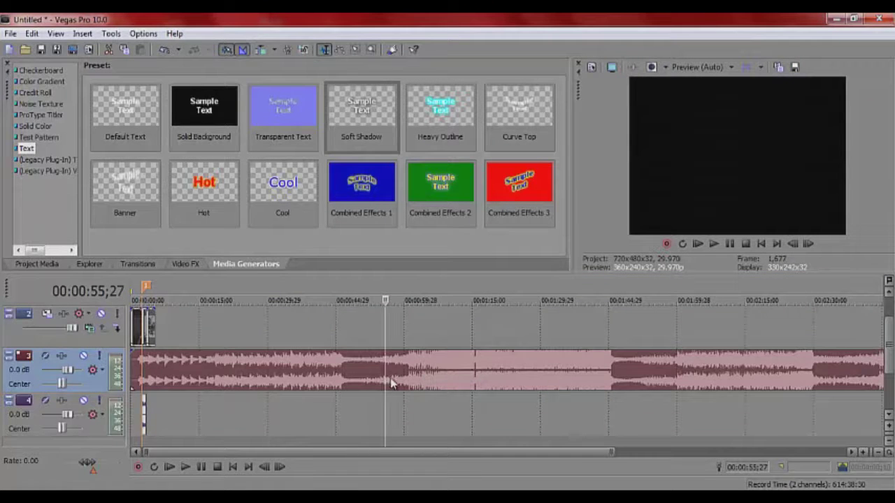
pyautogui.click(186, 467)
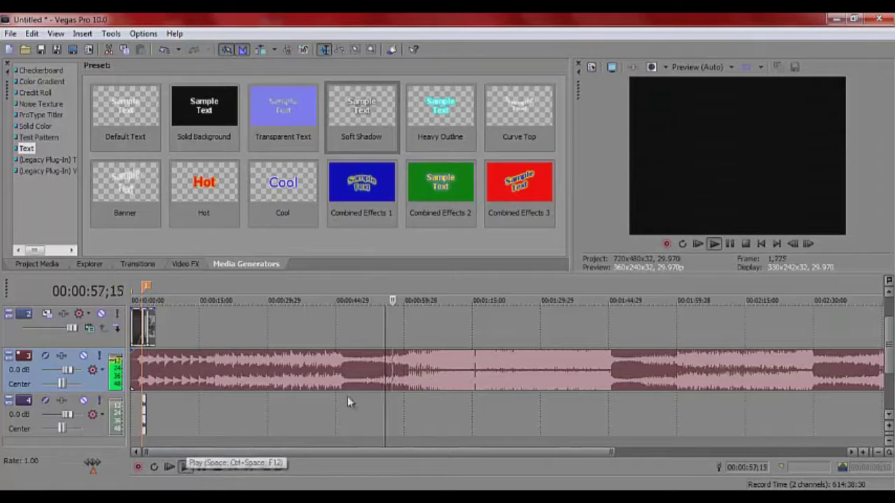
pyautogui.click(477, 379)
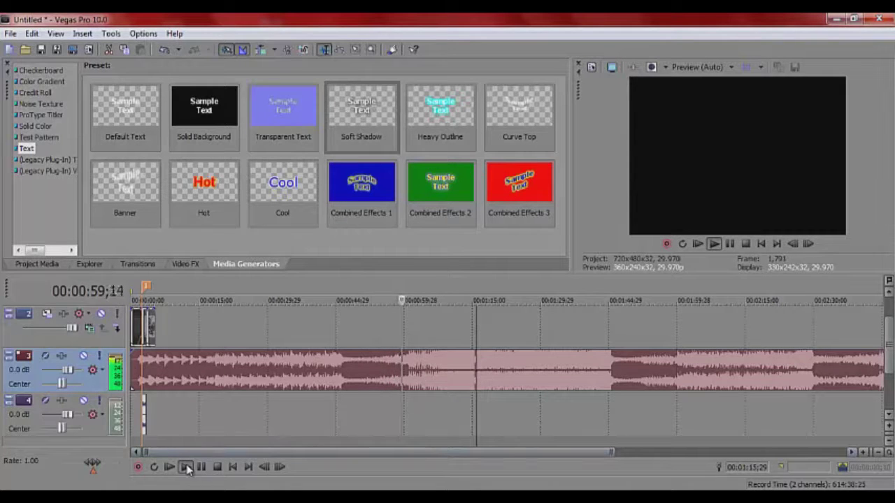
pyautogui.click(186, 468)
pyautogui.click(467, 371)
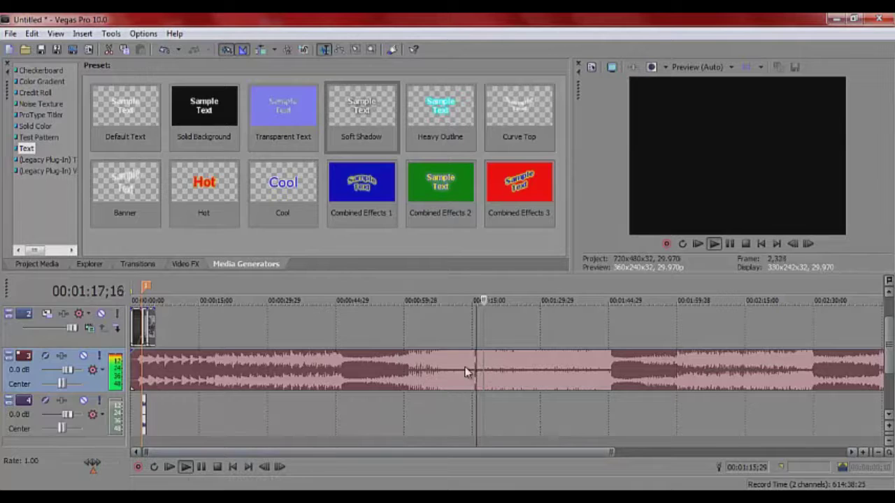
pyautogui.click(186, 467)
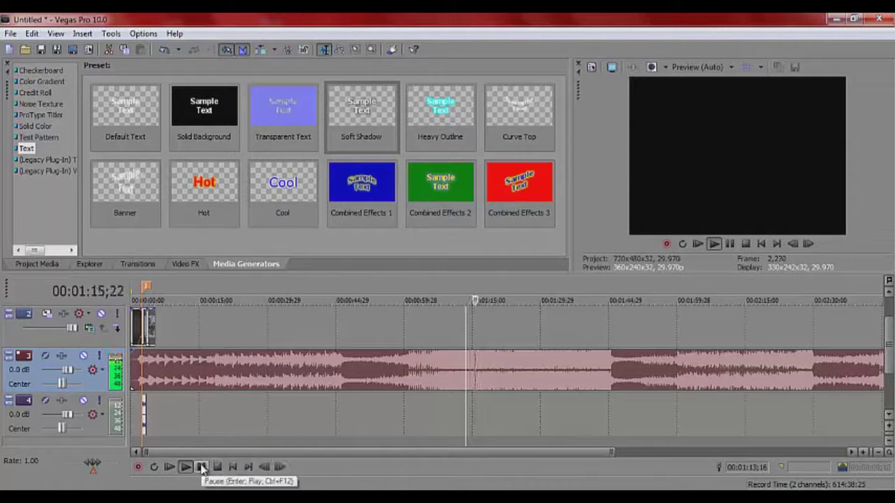
pyautogui.click(201, 468)
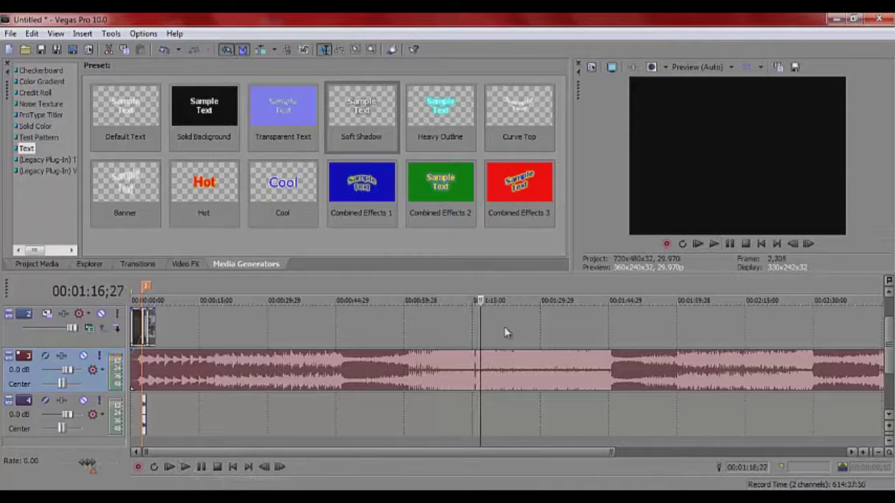
# Trim the song's start to about 00:01:13 and split it at 00:01:15;28, right after the quiet gap
pyautogui.moveTo(132, 362); pyautogui.dragTo(465, 347)
pyautogui.scroll(2, 463, 347)
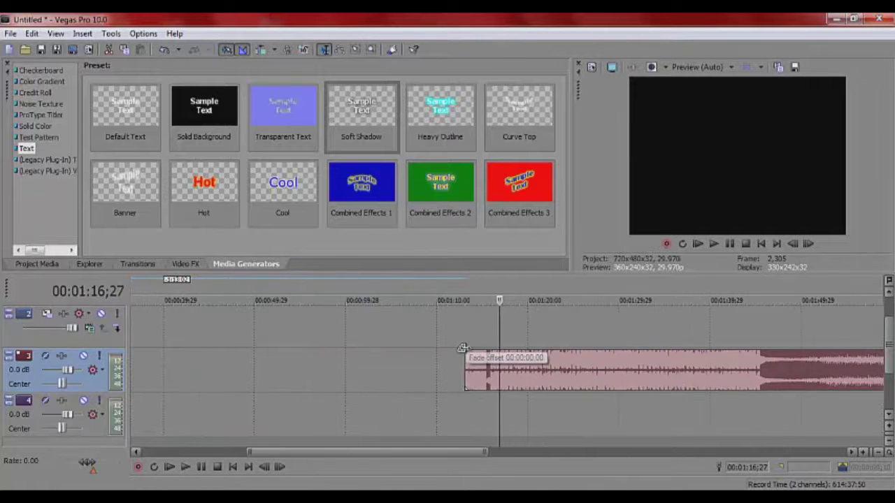
pyautogui.scroll(4, 463, 347)
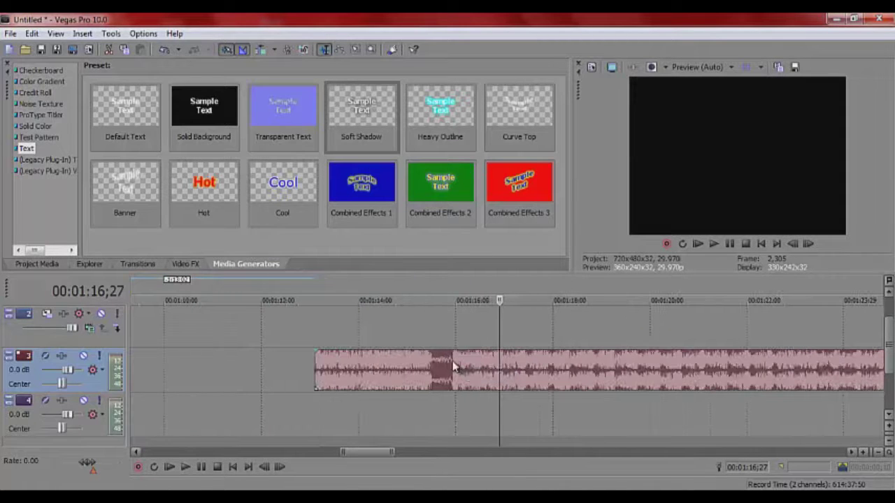
pyautogui.click(453, 363)
pyautogui.press('s')
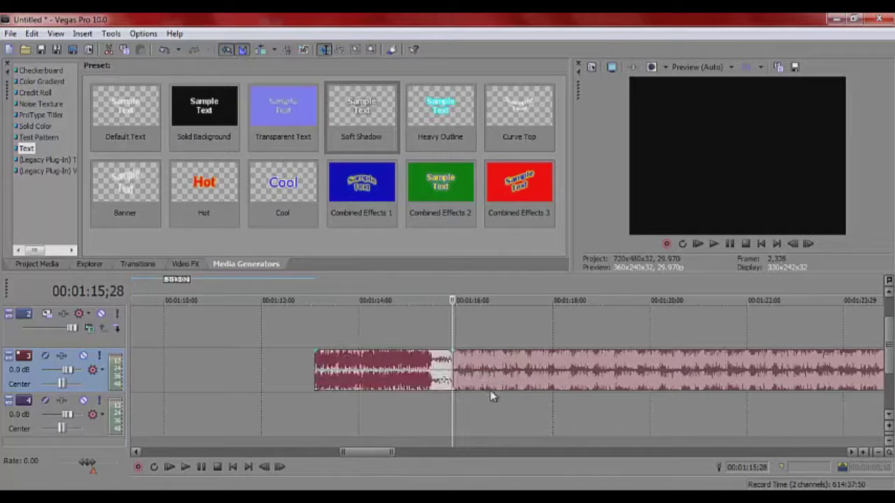
# Move the short song segment before the drop to the timeline start and trim it so it ends at the gunshot marker
pyautogui.click(417, 369)
pyautogui.scroll(-5, 415, 365)
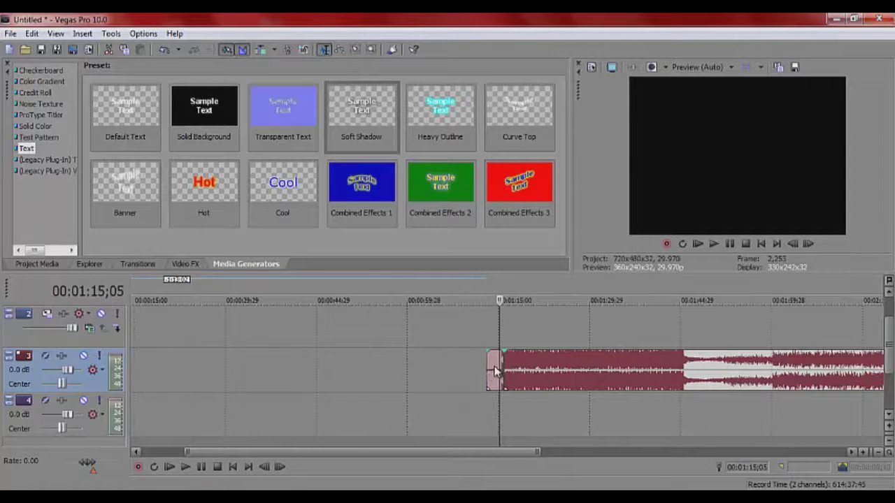
pyautogui.moveTo(495, 371); pyautogui.dragTo(126, 372)
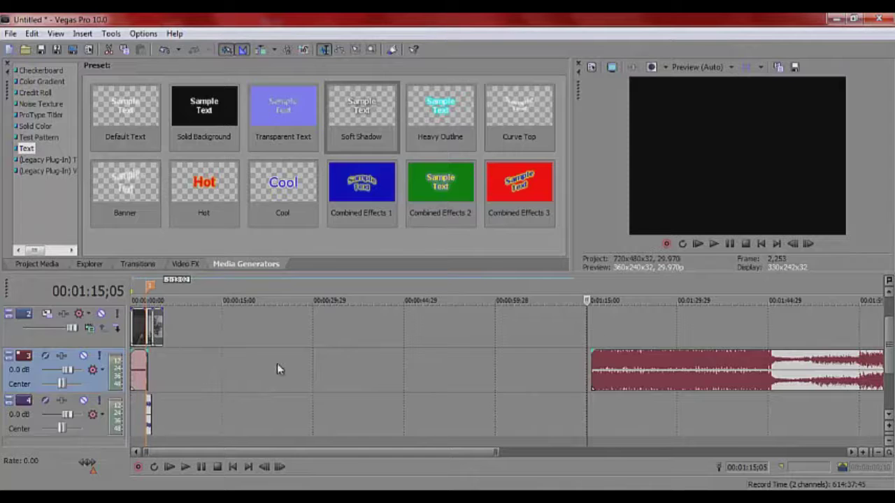
pyautogui.scroll(2, 277, 363)
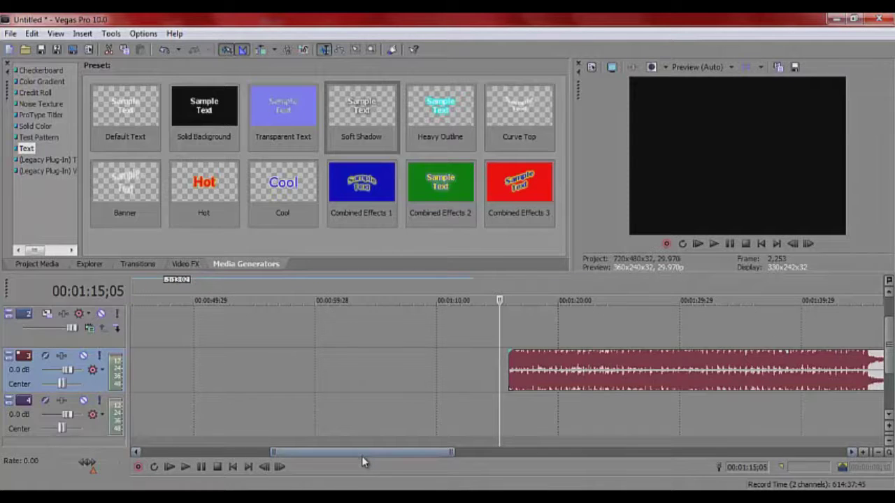
pyautogui.moveTo(363, 452); pyautogui.dragTo(210, 441)
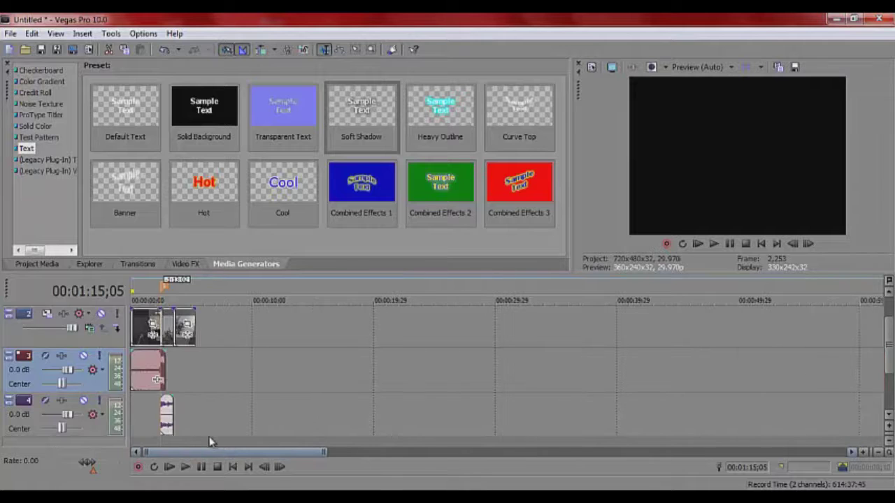
pyautogui.moveTo(134, 371); pyautogui.dragTo(147, 376)
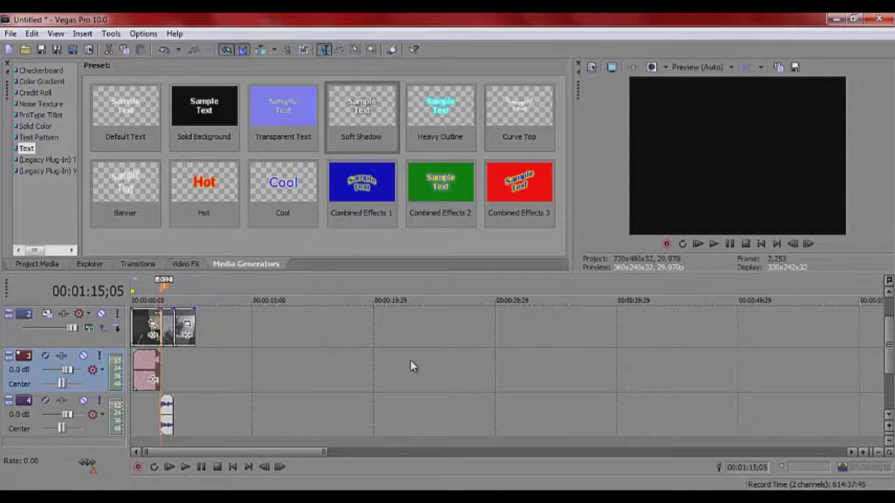
# Move the remaining song segment on track 3 back so the drop starts at the gunshot marker
pyautogui.scroll(-1, 411, 361)
pyautogui.click(549, 363)
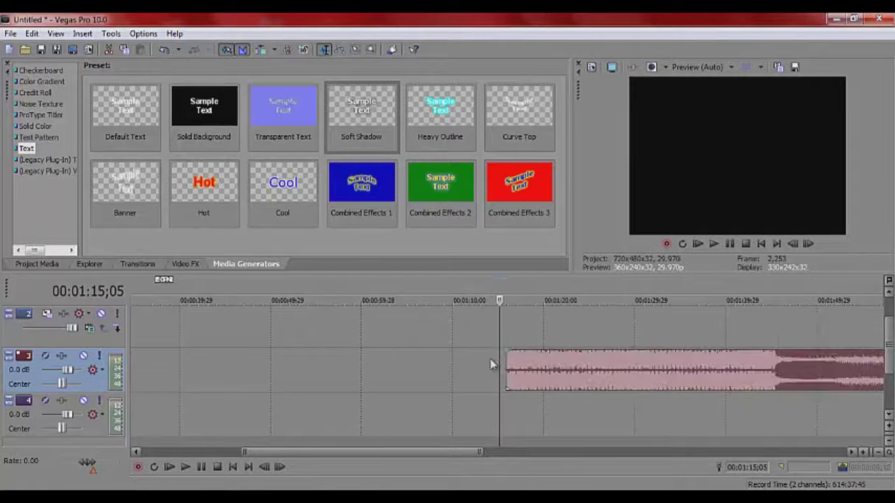
pyautogui.hscroll(-10, 491, 364)
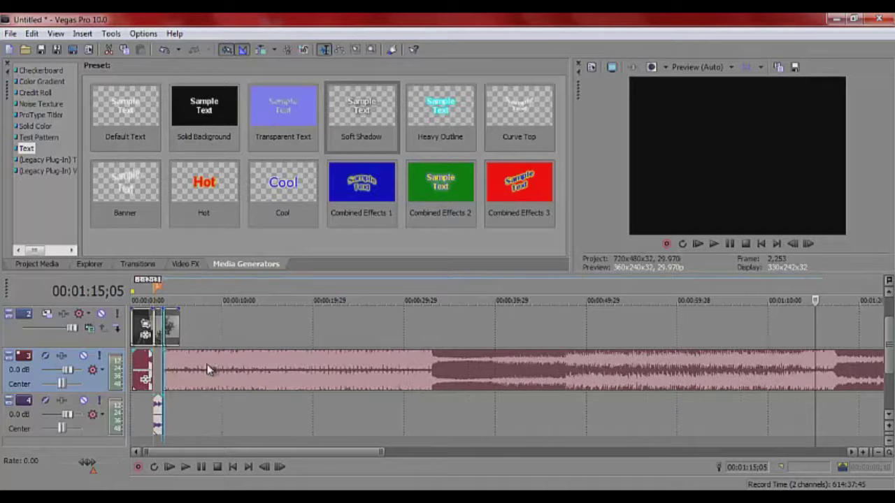
pyautogui.moveTo(208, 369); pyautogui.dragTo(200, 371)
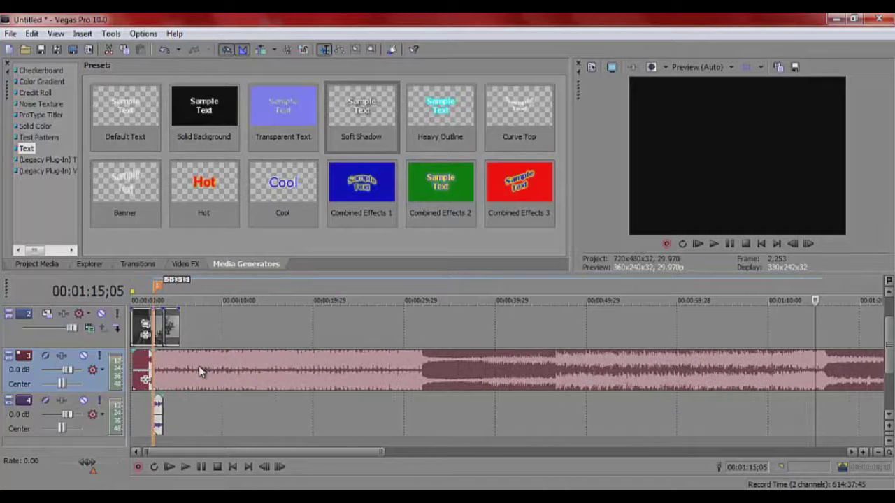
# Raise the volume of gunshot track 4 to 12.0 dB and return the cursor to 00:00:00;06
pyautogui.click(160, 413)
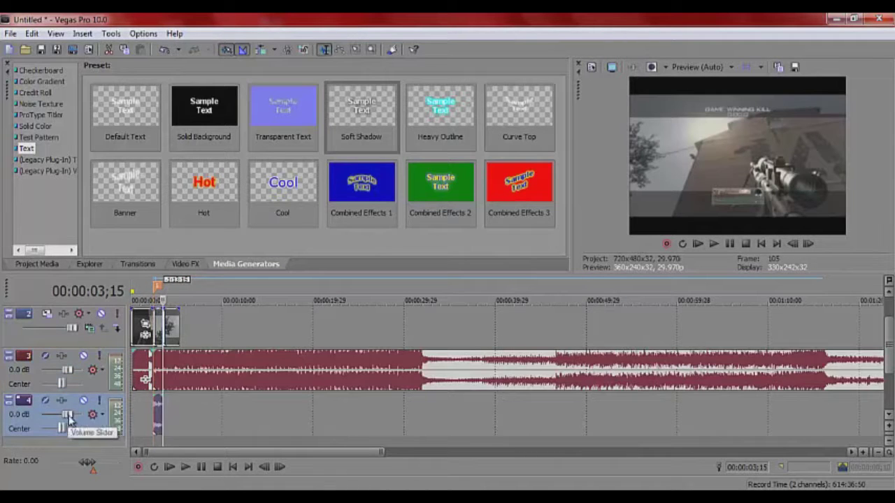
pyautogui.moveTo(69, 415); pyautogui.dragTo(101, 417)
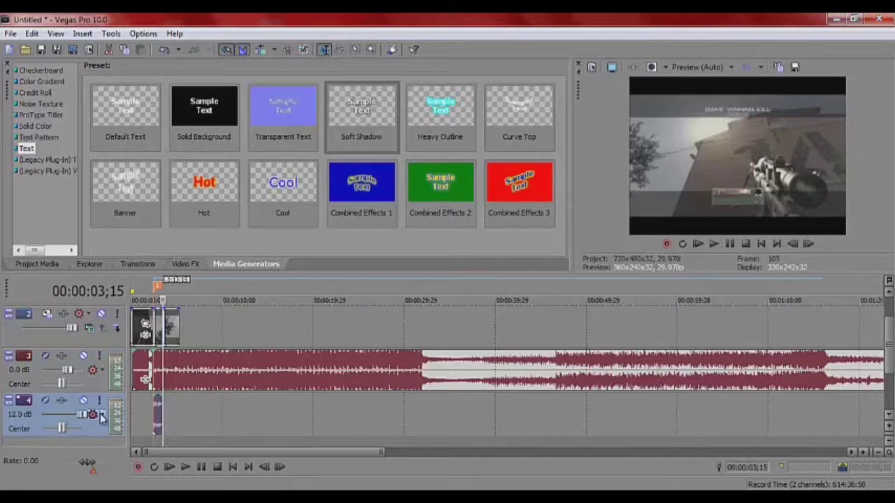
pyautogui.click(143, 414)
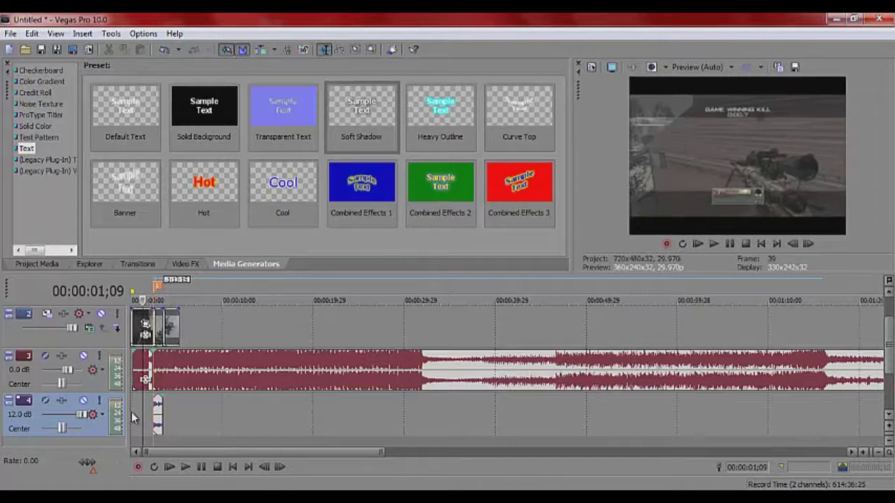
pyautogui.click(133, 417)
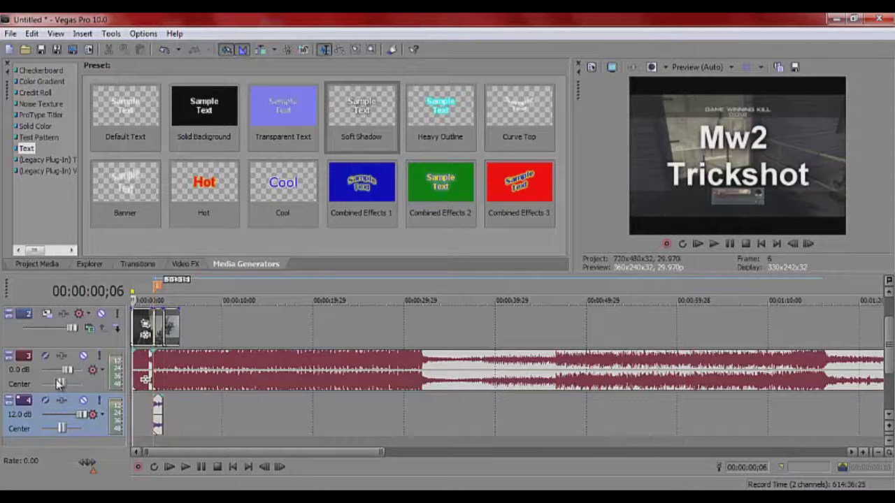
# Lower the volume of music track 3 to -3.8 dB and play back the edit from near the start
pyautogui.moveTo(67, 370); pyautogui.dragTo(60, 376)
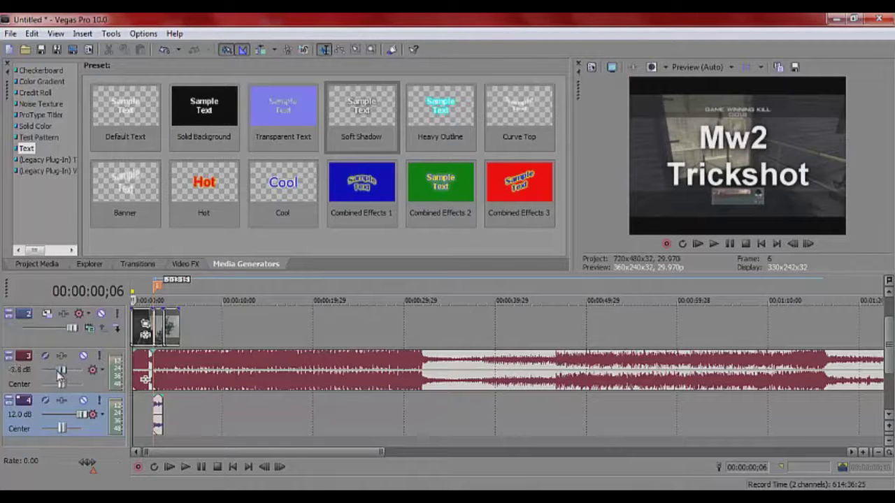
pyautogui.click(169, 468)
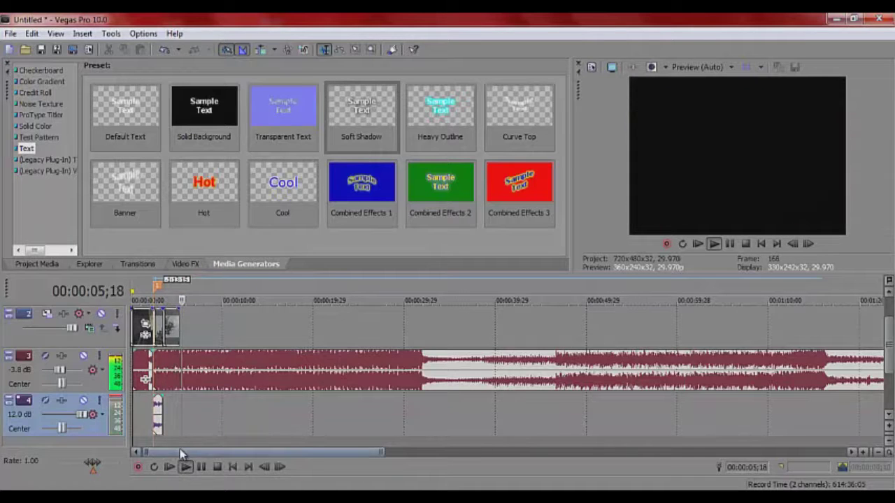
pyautogui.click(201, 467)
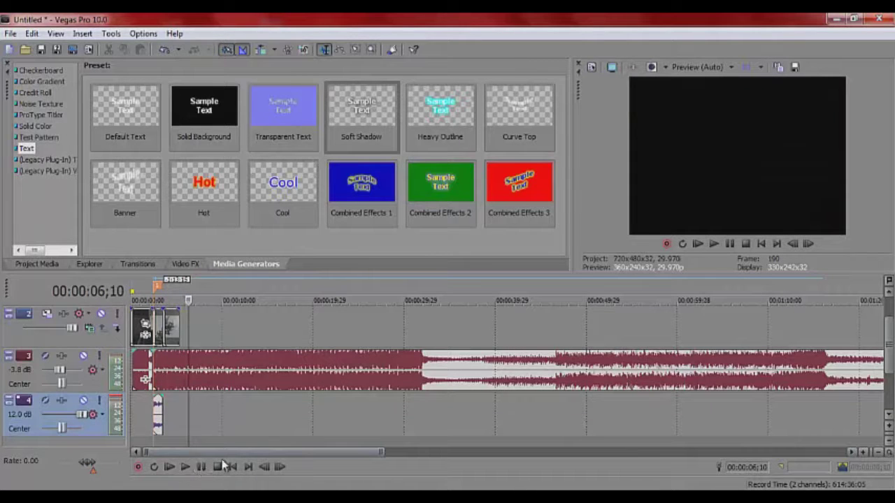